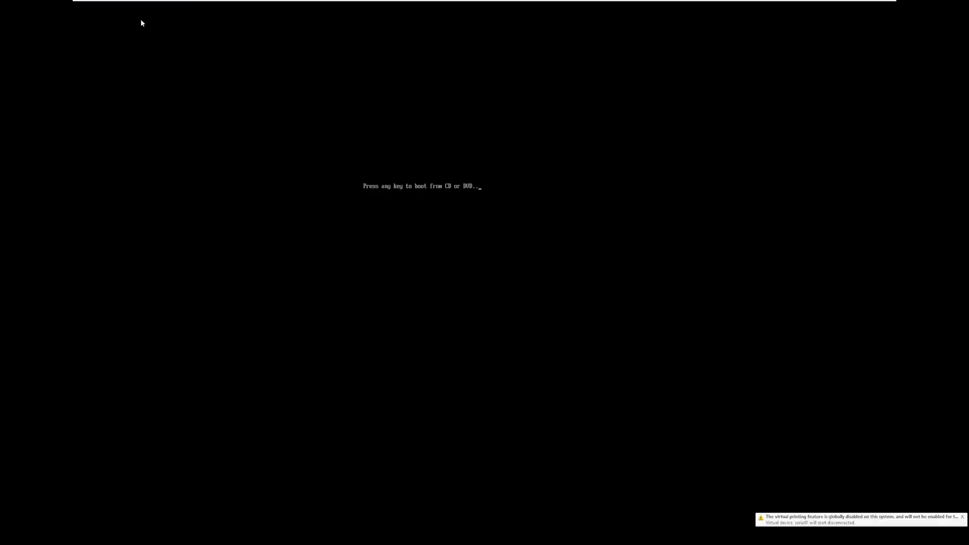
Step: Press a key at the boot prompt to boot the virtual machine from the installation disc
key(Return)
Step: Accept the default English (United States) language and keyboard preferences and begin installing
mouse_move(169, 4)
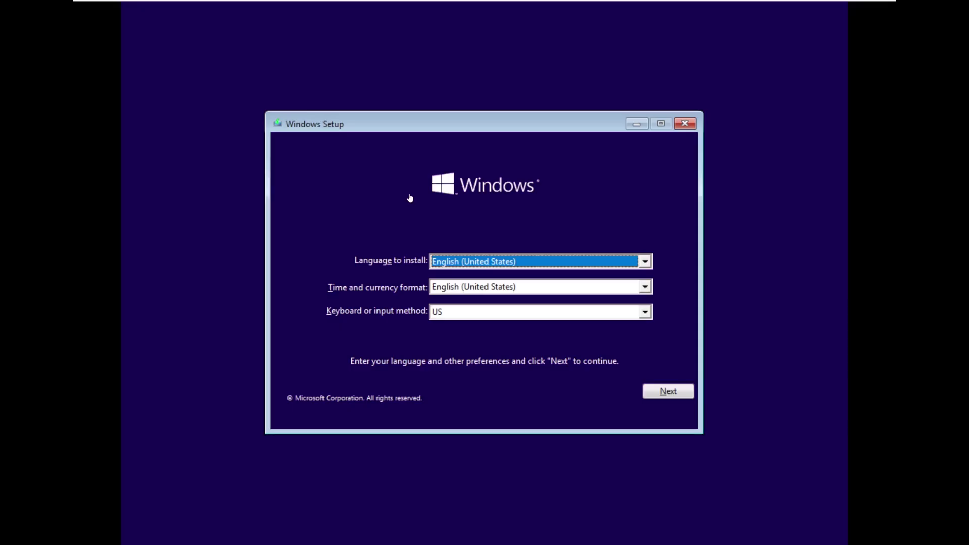
click(655, 389)
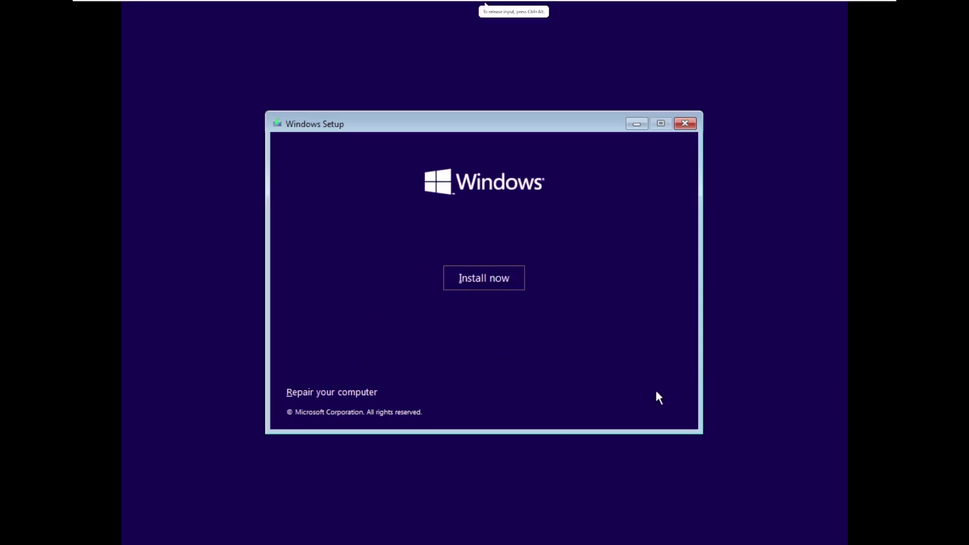
click(500, 287)
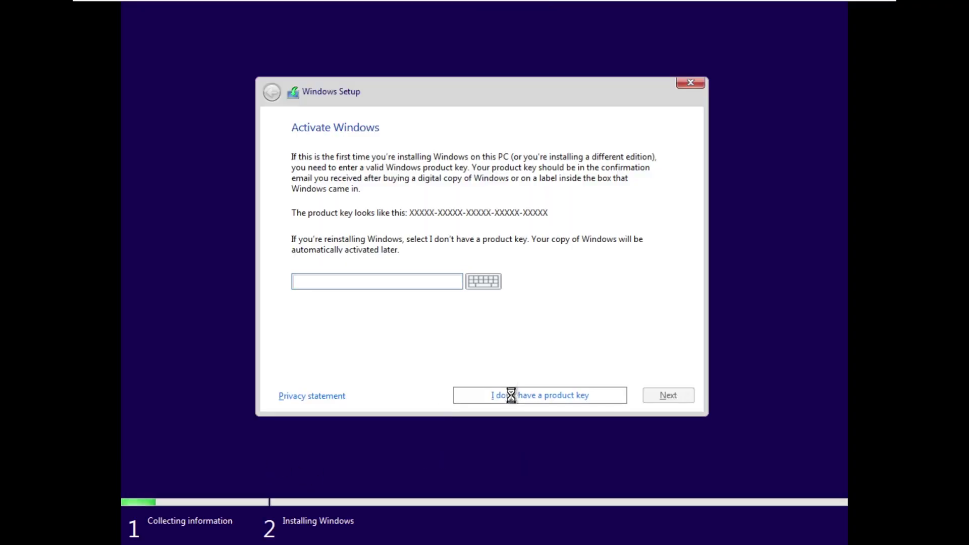
Step: Skip the product key, accept the license, and custom-install onto Drive 0's 60.0 GB unallocated space
click(511, 395)
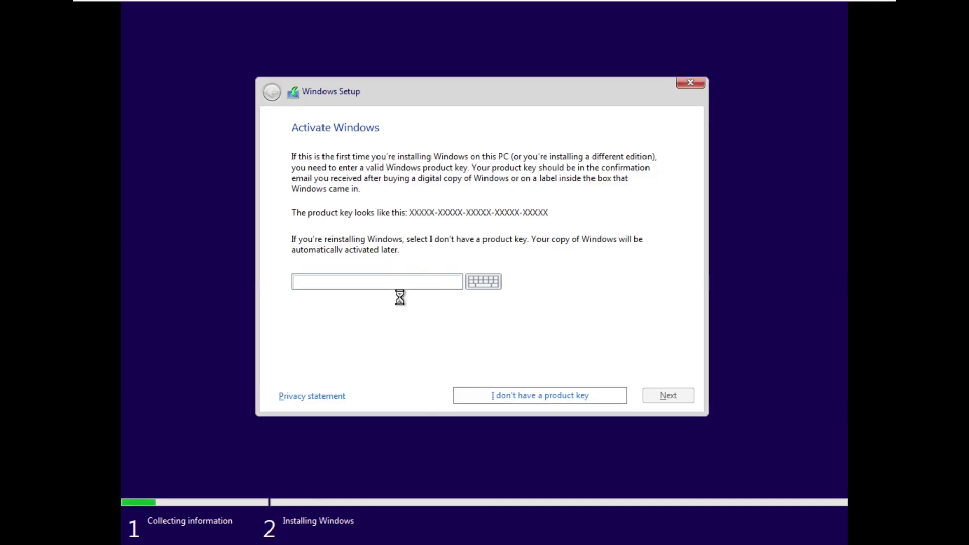
click(524, 401)
click(688, 394)
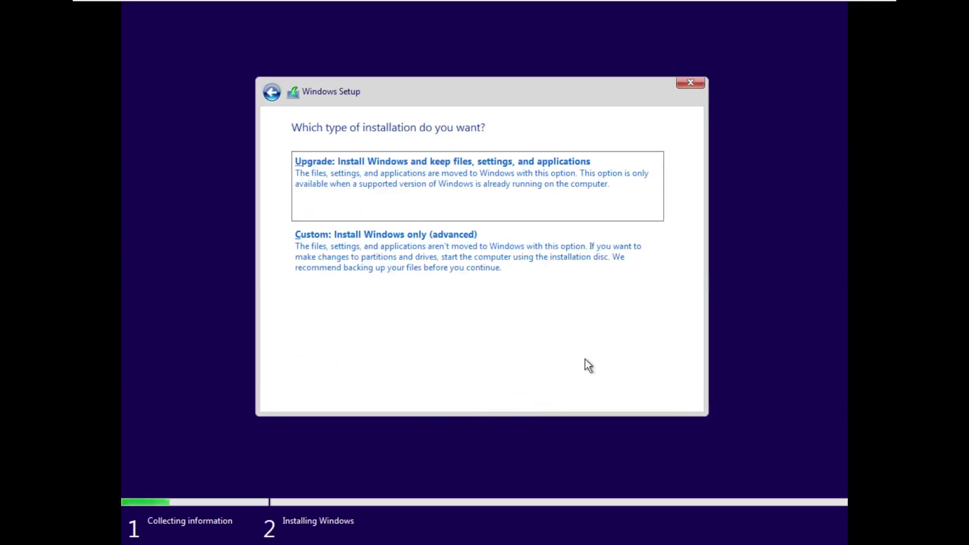
click(449, 280)
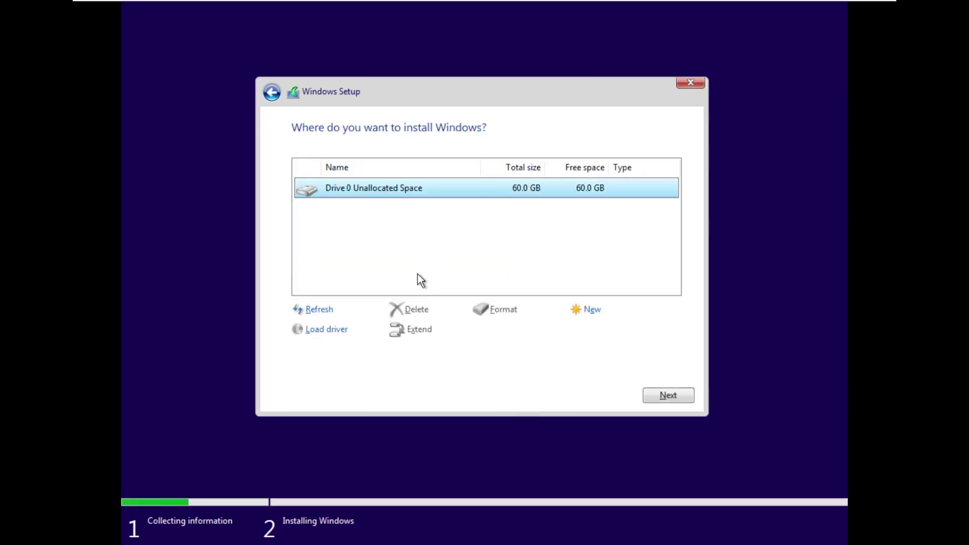
click(658, 395)
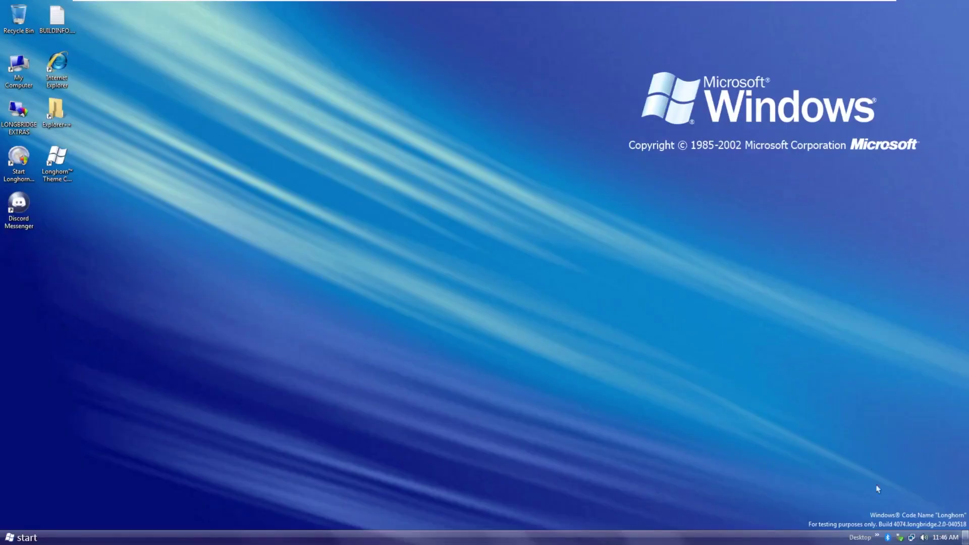
click(878, 535)
click(851, 482)
click(877, 537)
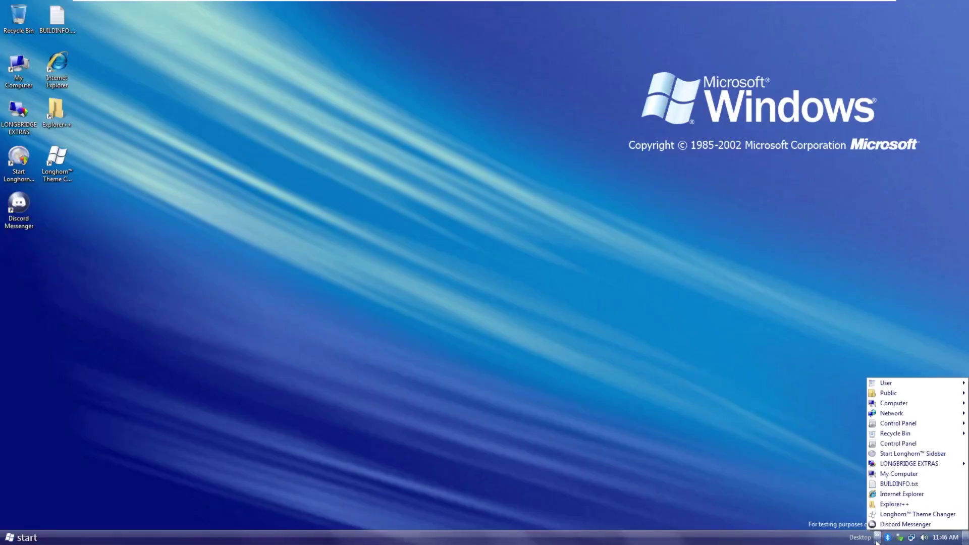
click(812, 501)
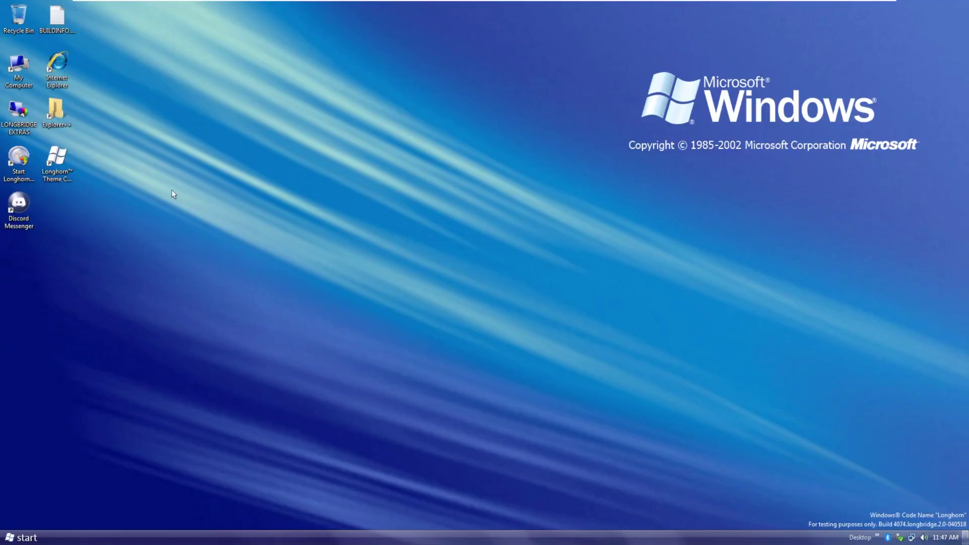
drag(618, 104, 506, 237)
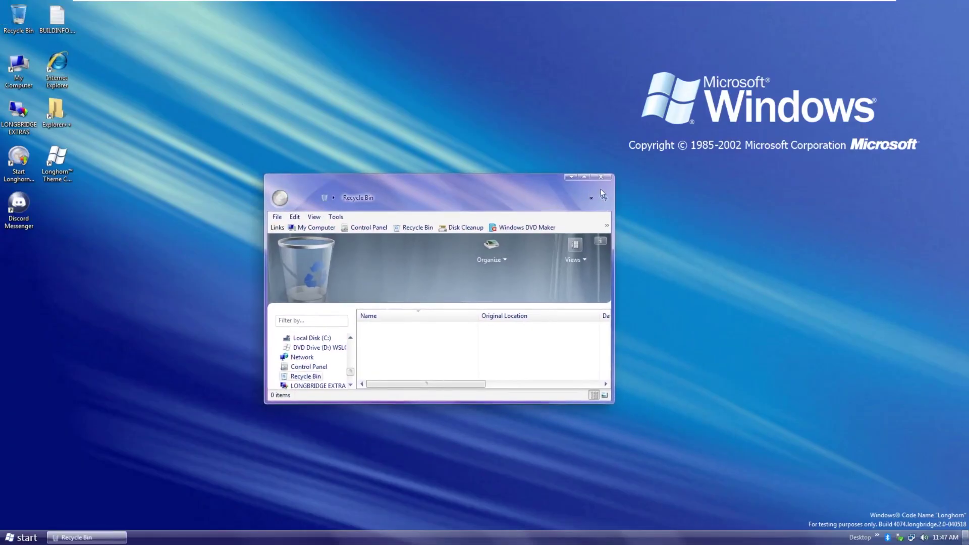
key(alt+F4)
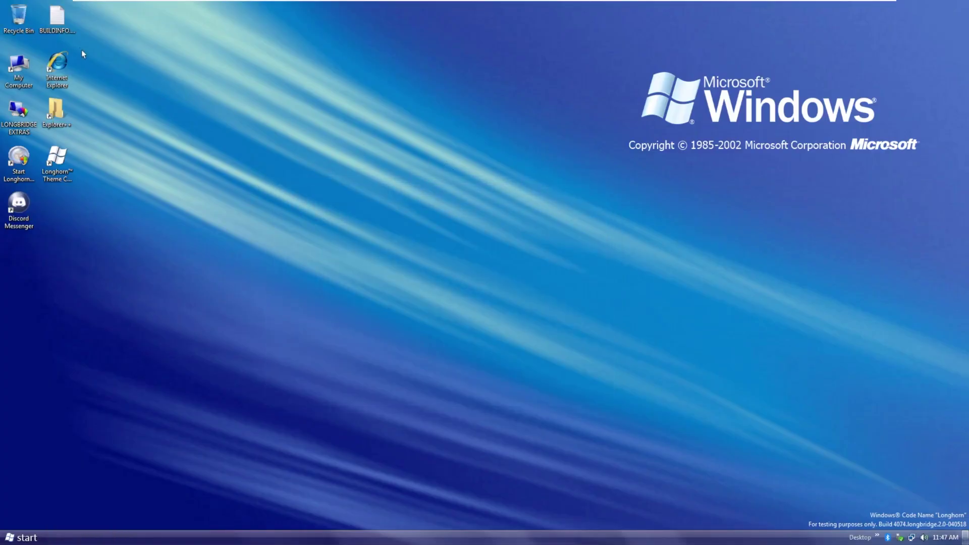
double_click(57, 18)
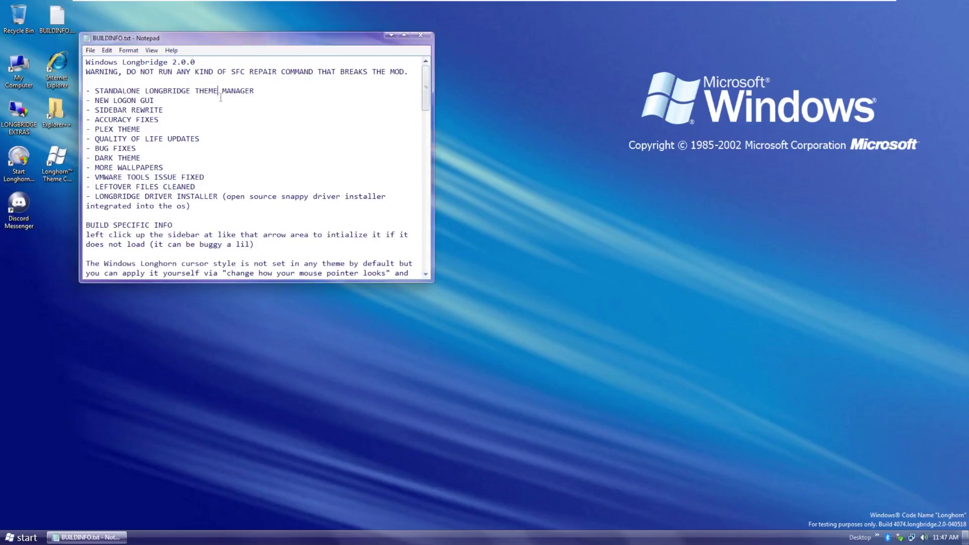
drag(432, 281, 701, 411)
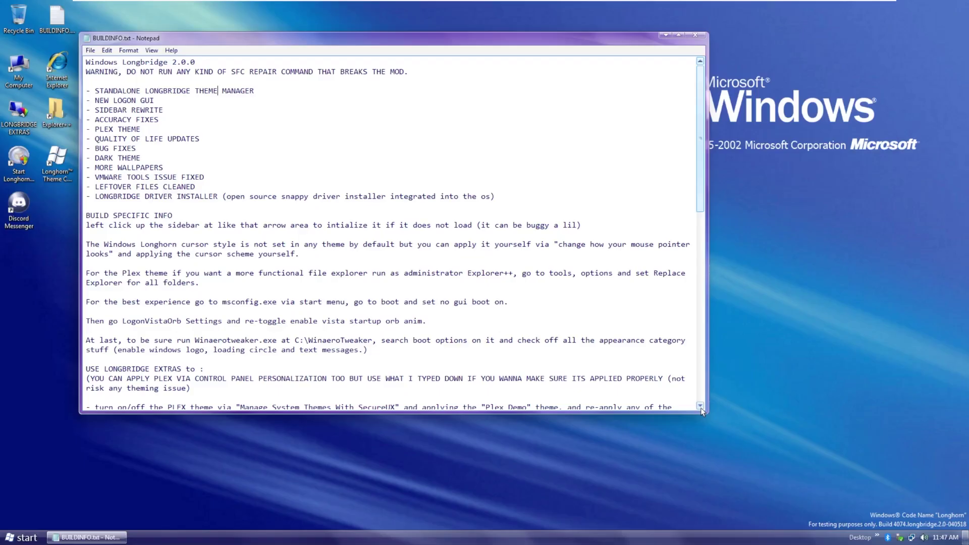
scroll(503, 361, down, 8)
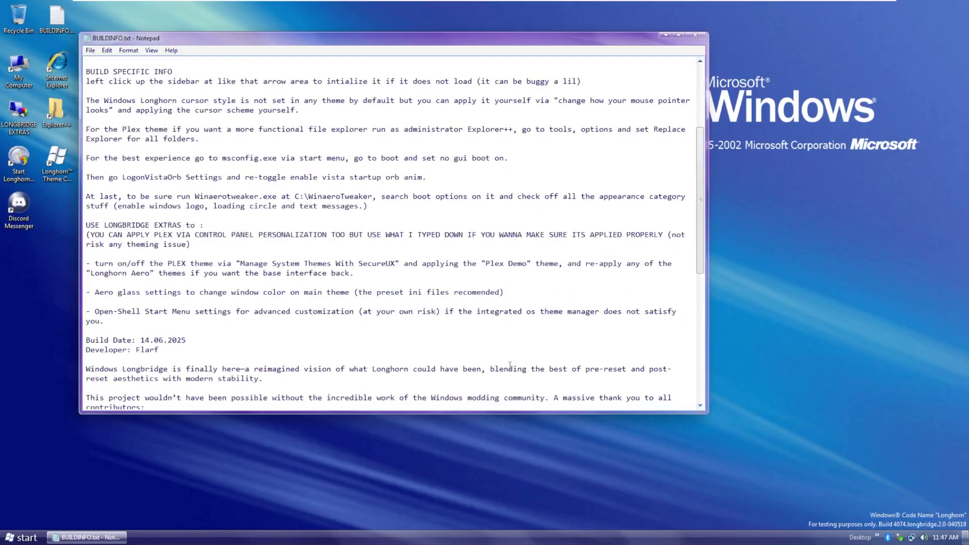
scroll(502, 361, down, 4)
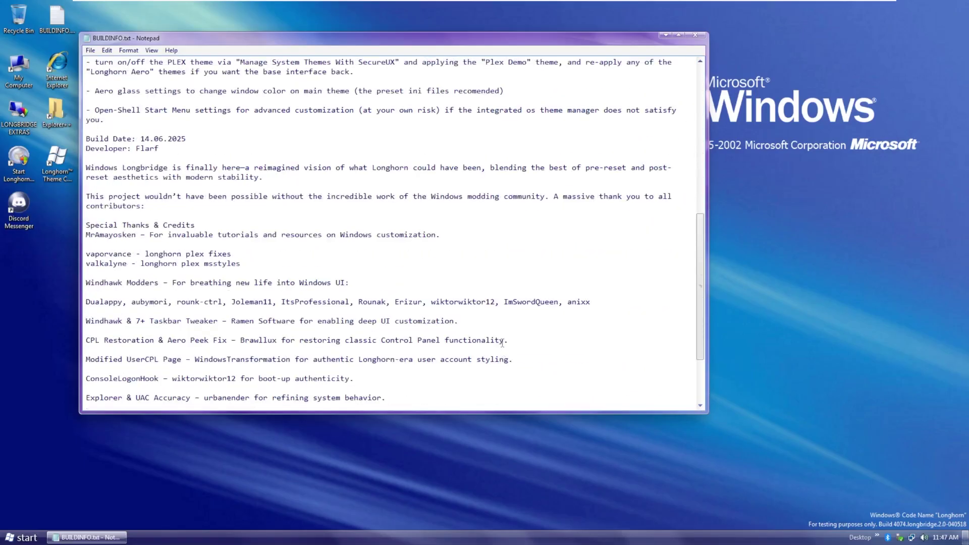
scroll(502, 344, down, 3)
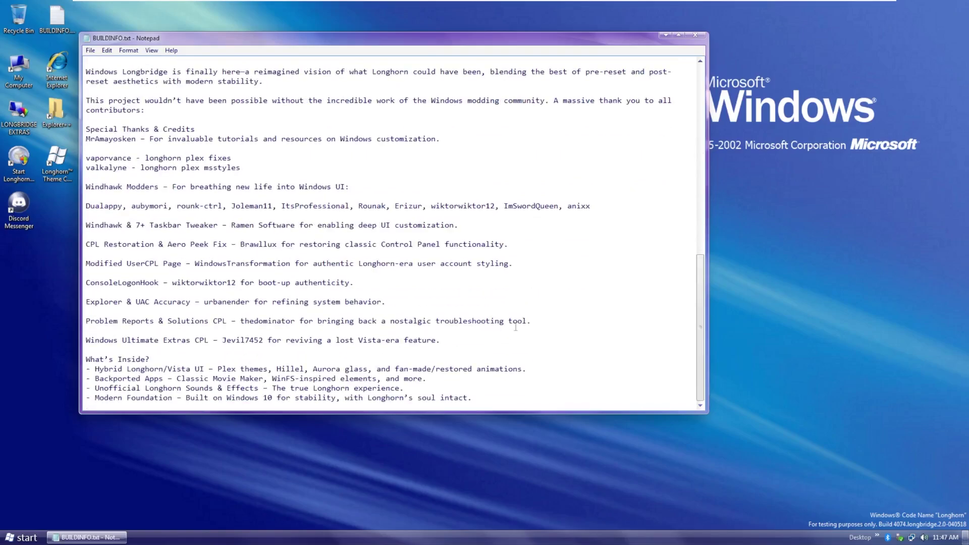
click(695, 35)
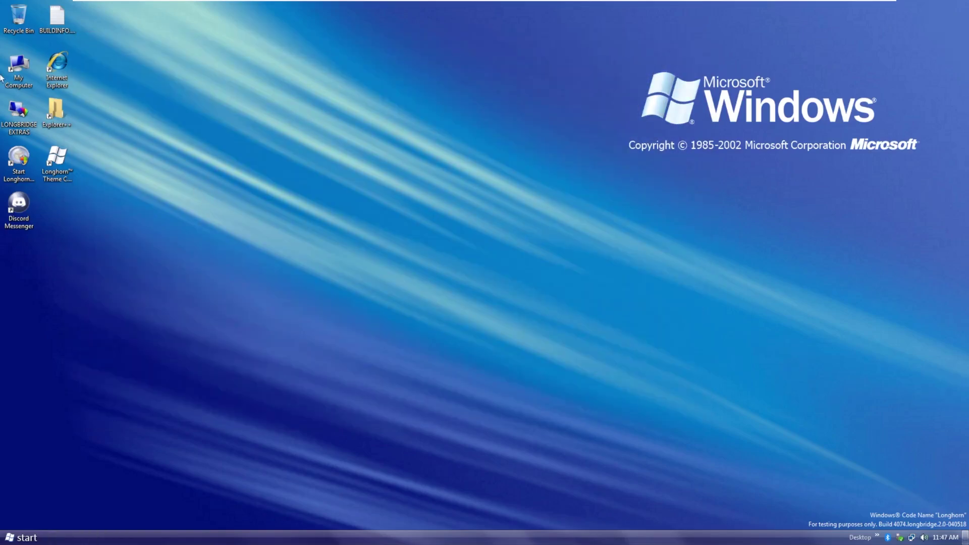
double_click(11, 73)
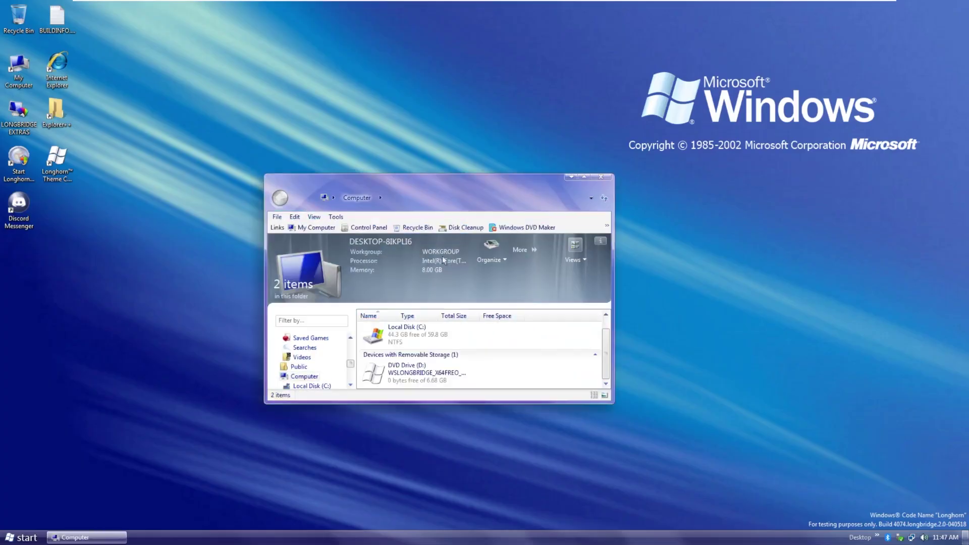
drag(264, 179, 182, 174)
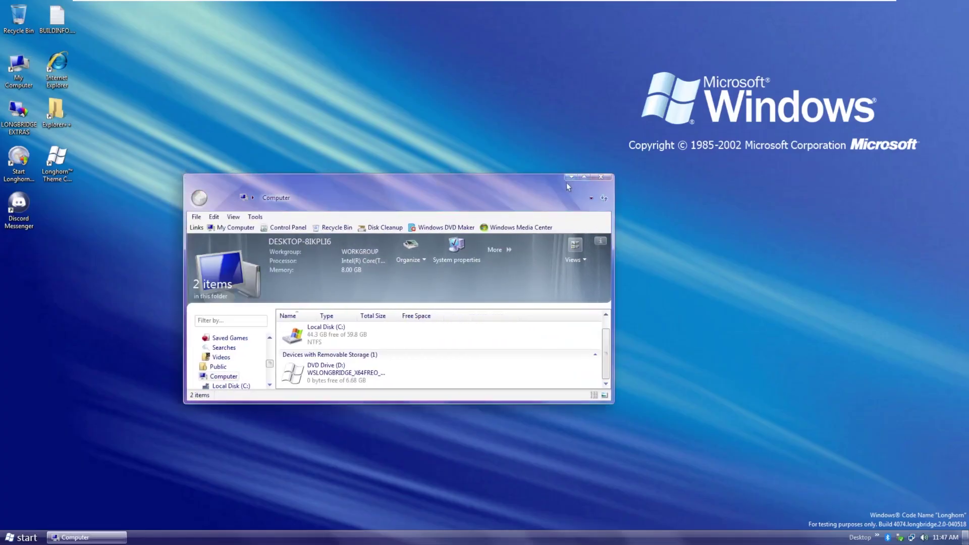
click(601, 176)
right_click(19, 63)
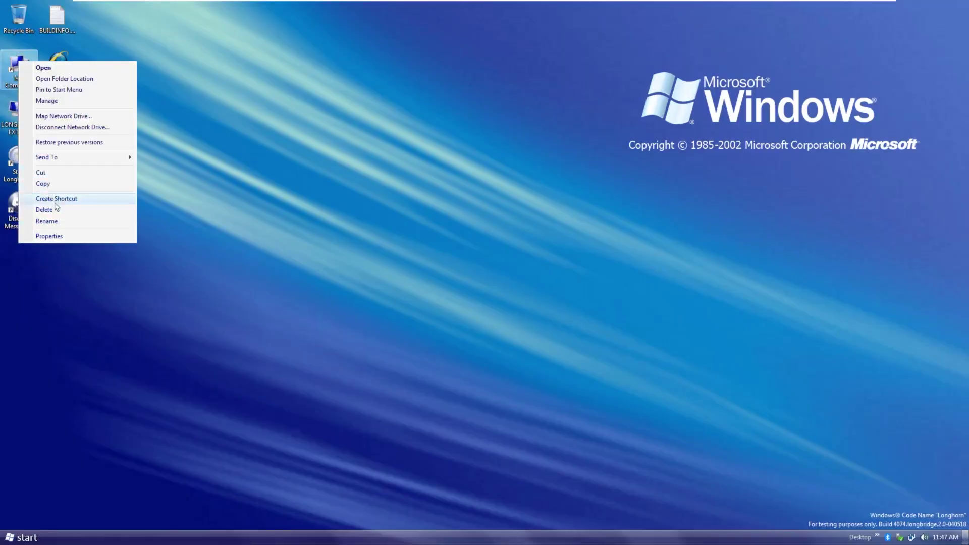
click(152, 285)
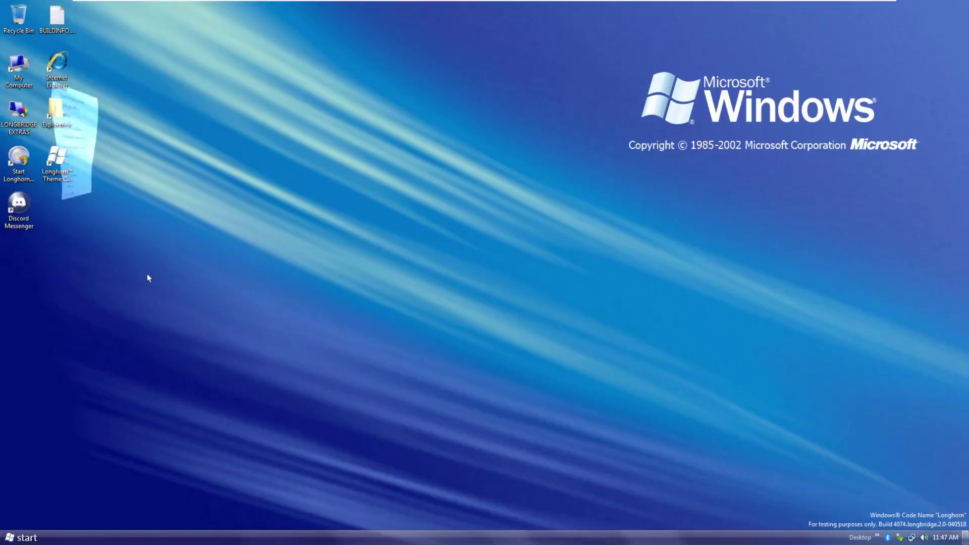
right_click(24, 73)
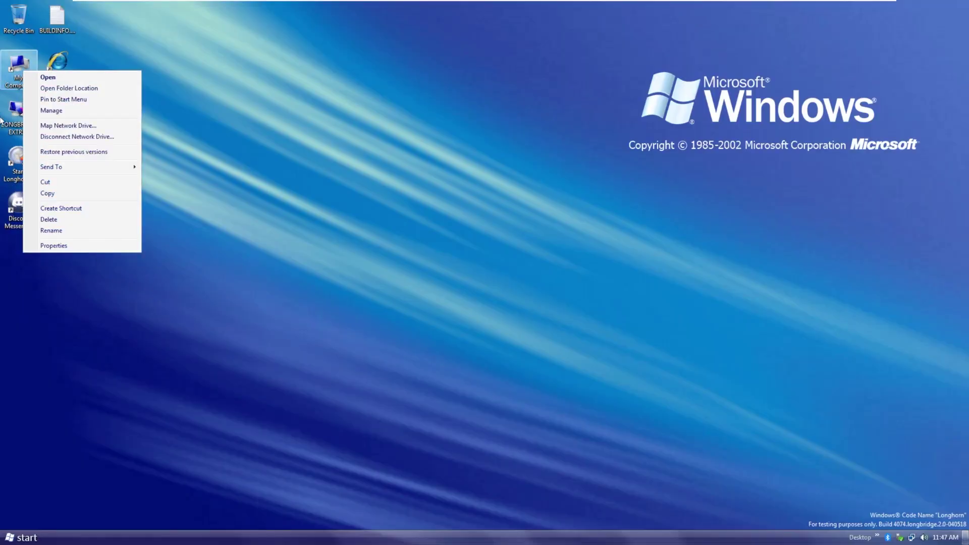
click(202, 59)
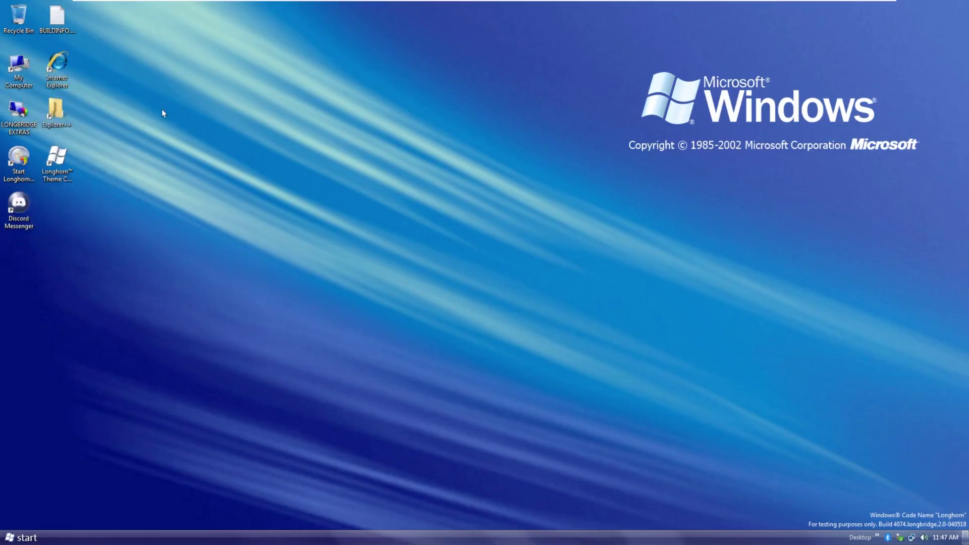
right_click(9, 74)
click(136, 112)
right_click(10, 79)
click(57, 67)
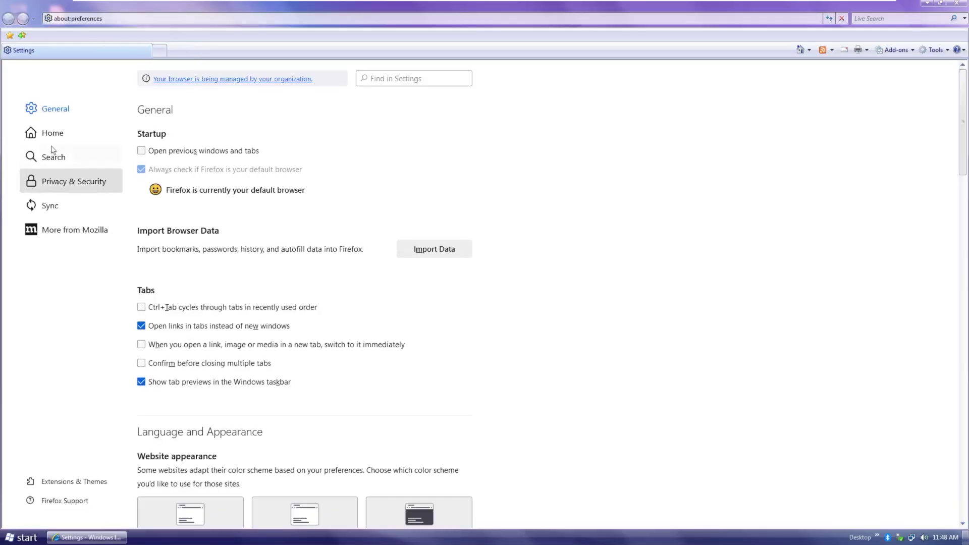
Step: View Firefox's Home settings page, then close the Settings window
click(51, 135)
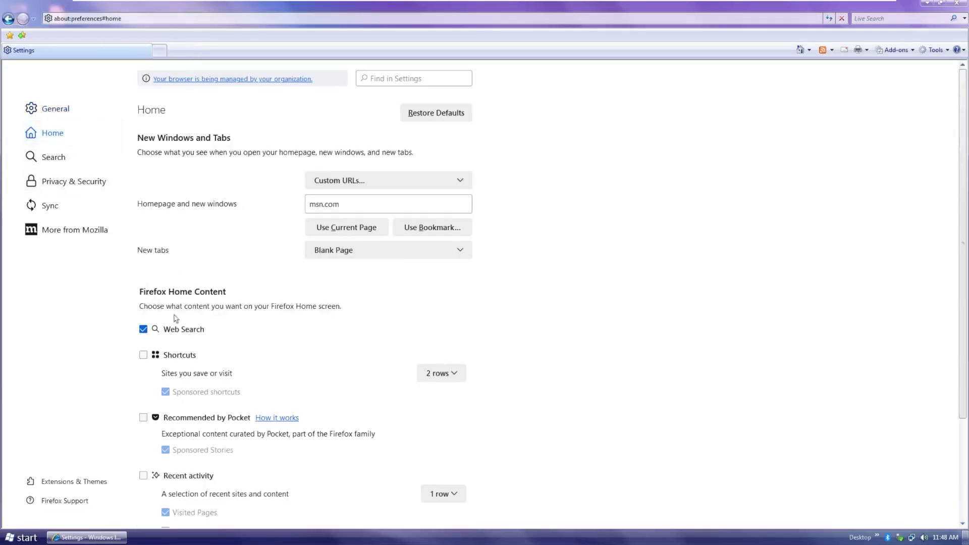
click(956, 3)
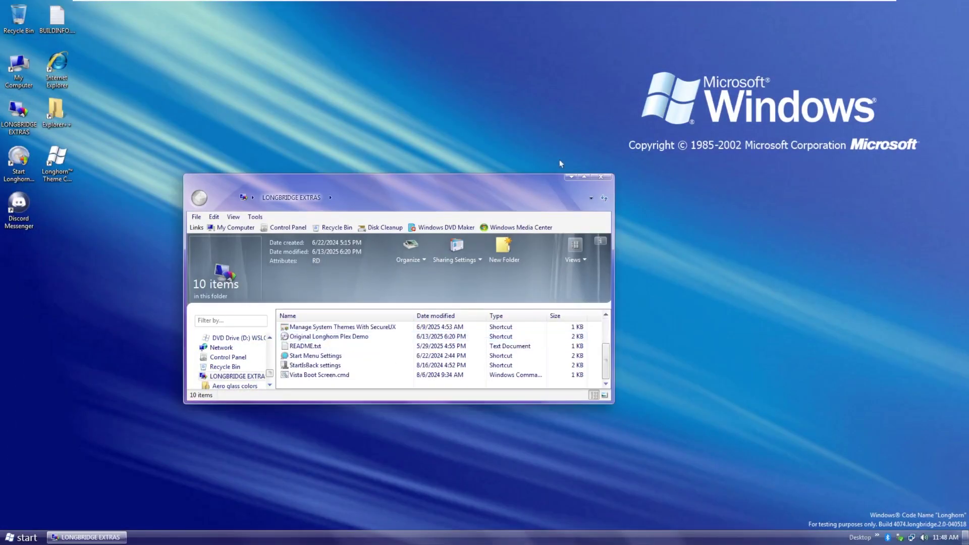
Step: Maximize the LONGBRIDGE EXTRAS folder, look over its User Account Pictures folder, then close it
click(584, 177)
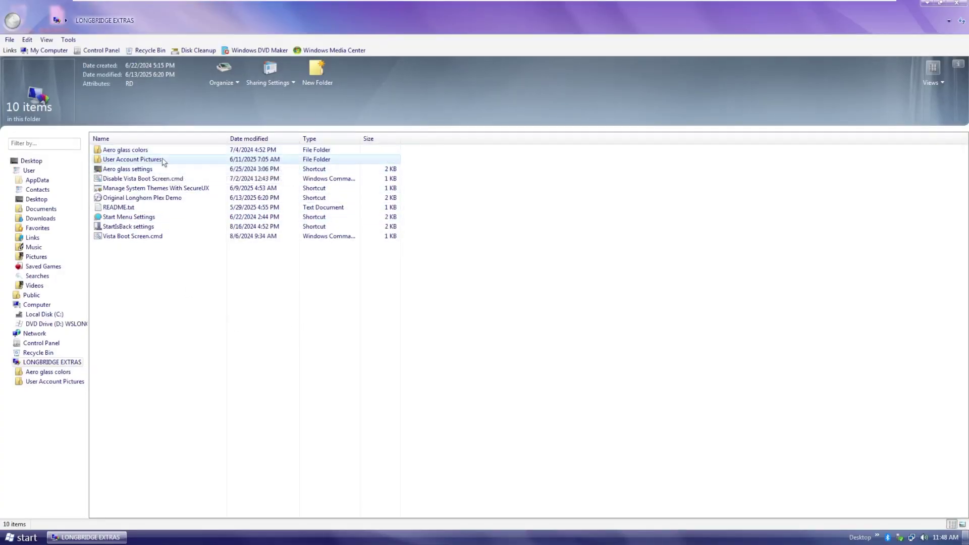
mouse_move(164, 162)
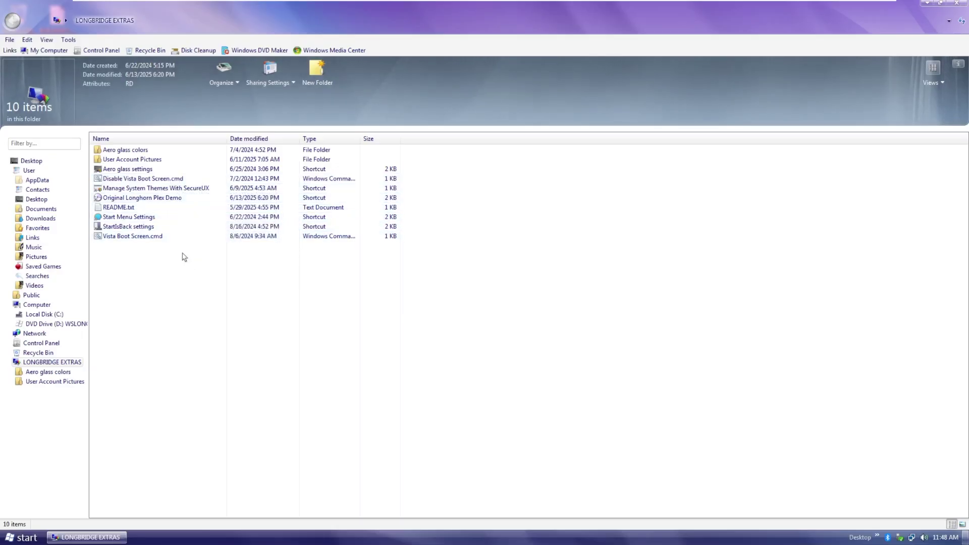
click(965, 3)
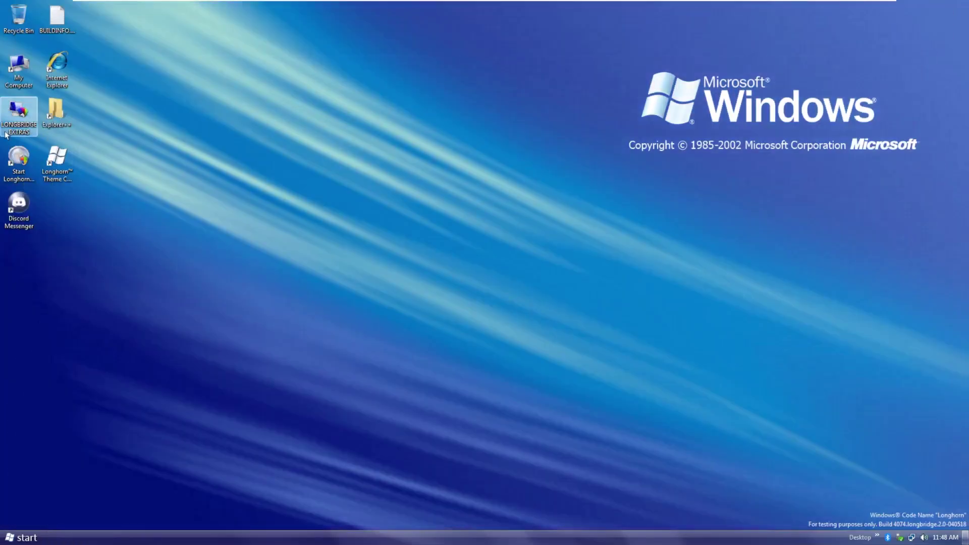
Step: Launch Explorer++, enlarge its window, browse DVD Drive (D:)'s setup files, then close it
double_click(54, 114)
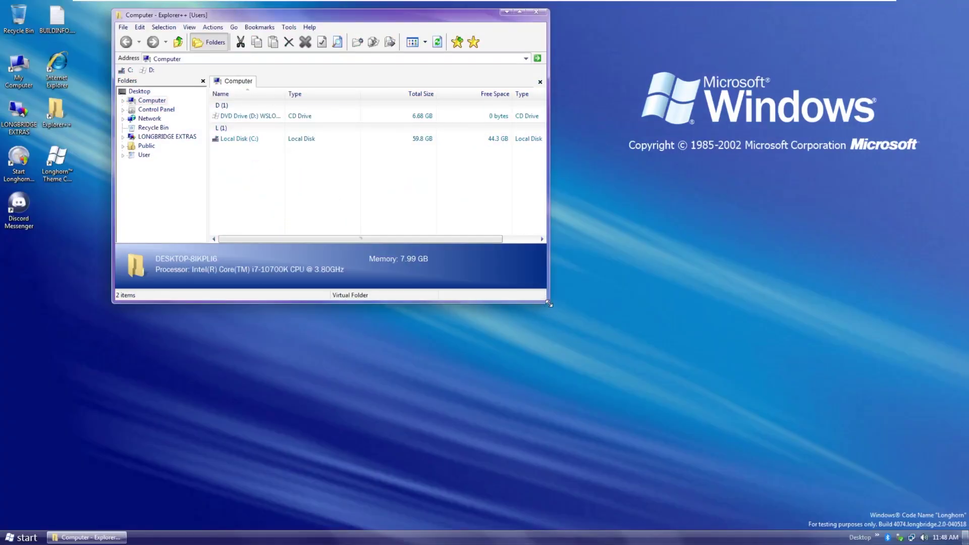
drag(549, 302, 788, 481)
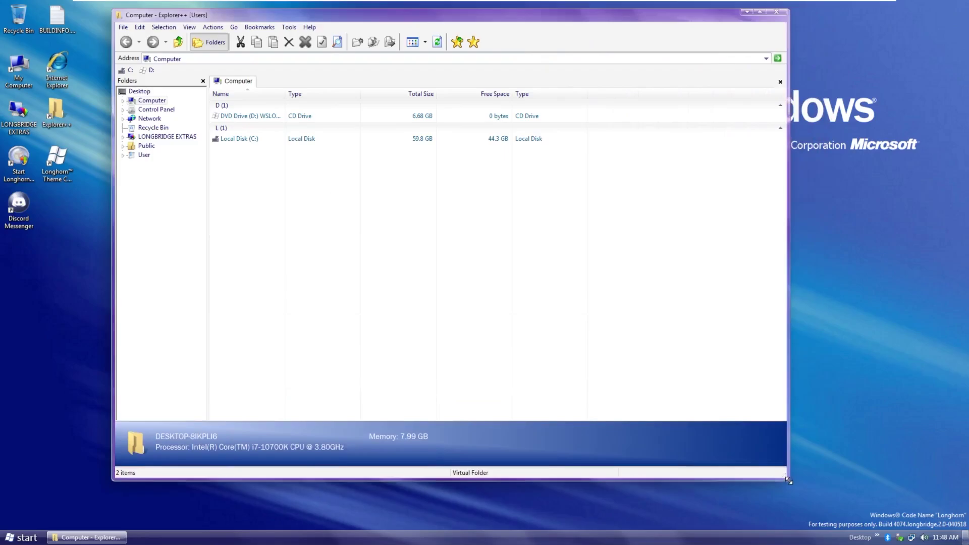
double_click(262, 121)
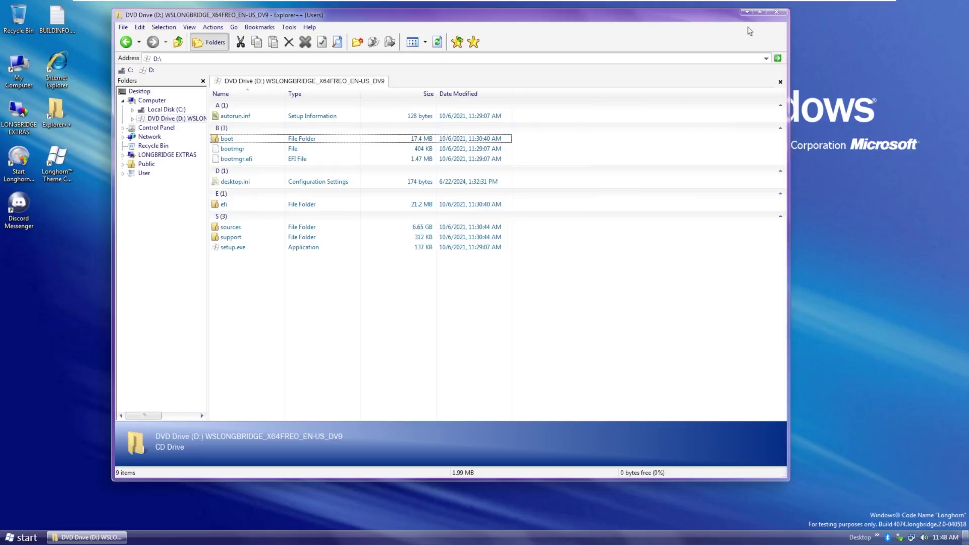
click(776, 12)
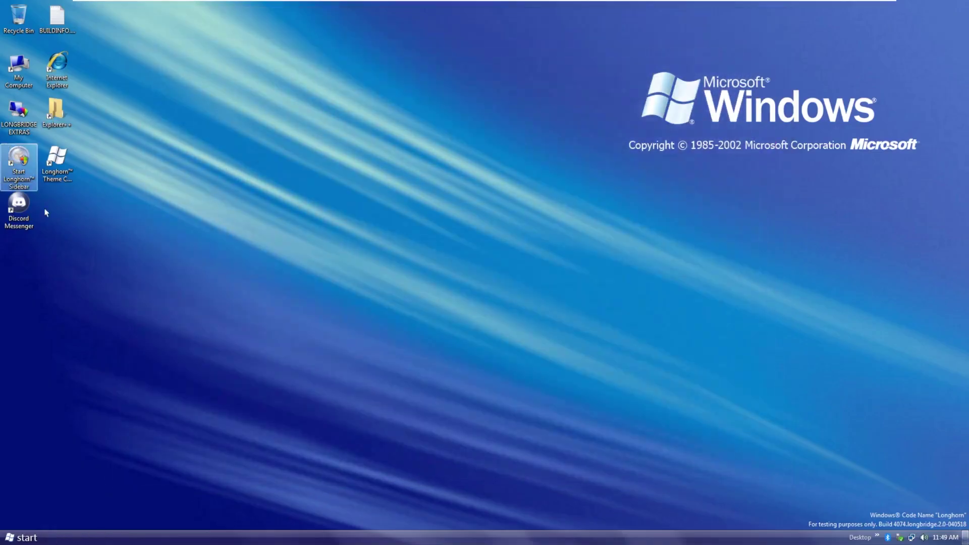
double_click(33, 176)
click(530, 289)
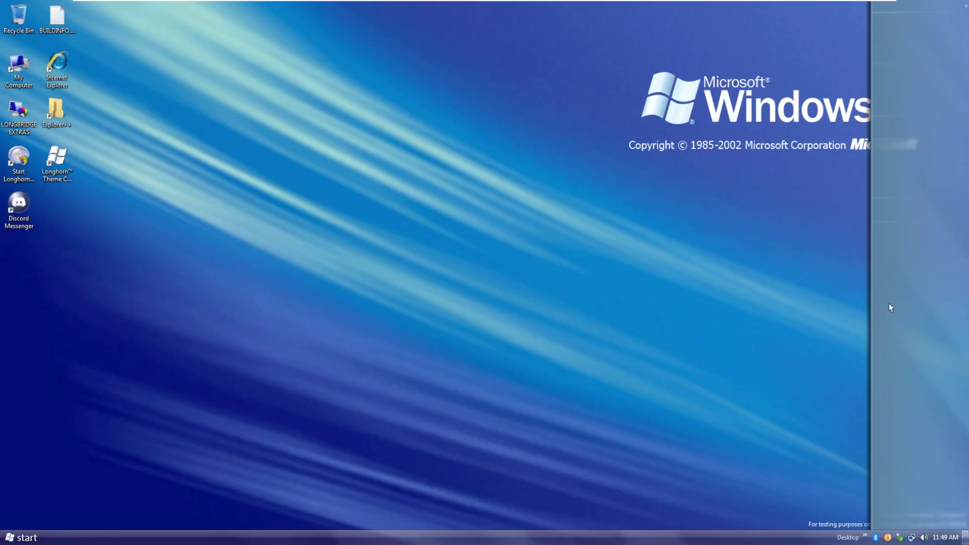
click(887, 537)
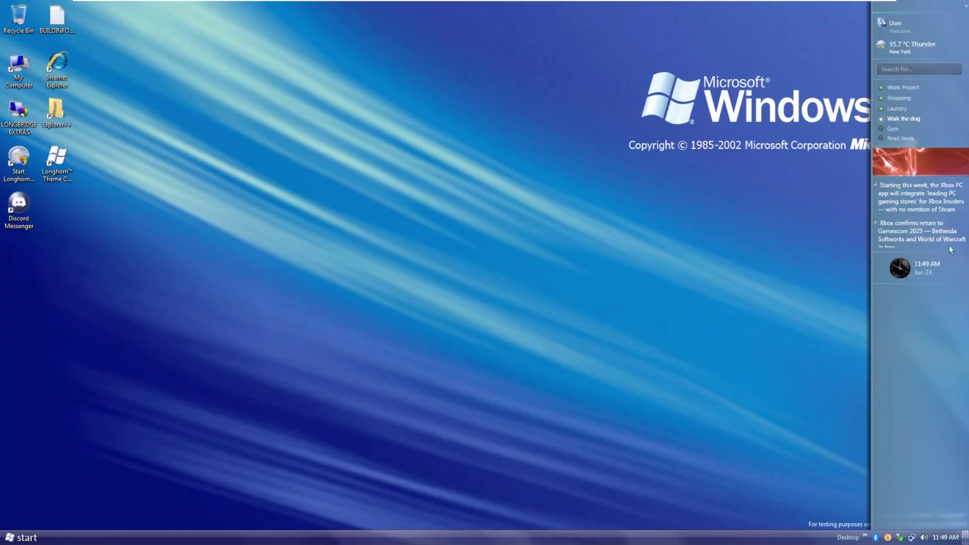
click(887, 538)
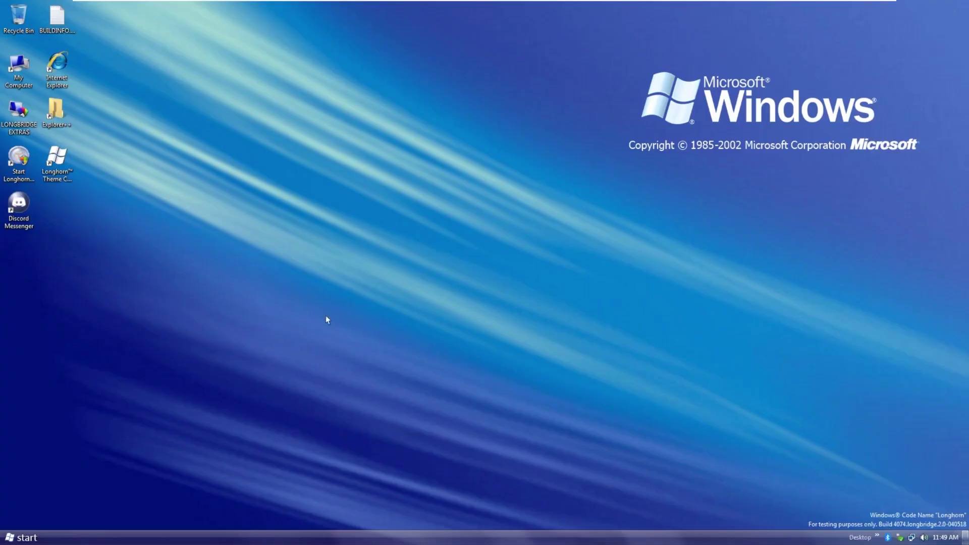
Step: Launch the Longhorn Theme Changer, select the Longhorn Aero 2 theme, and view the Start Menu settings
double_click(58, 163)
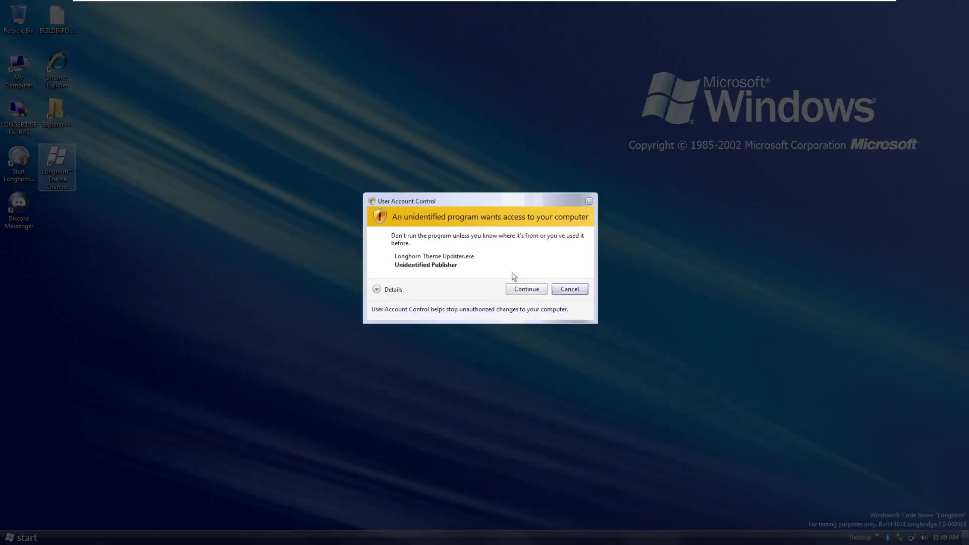
click(526, 288)
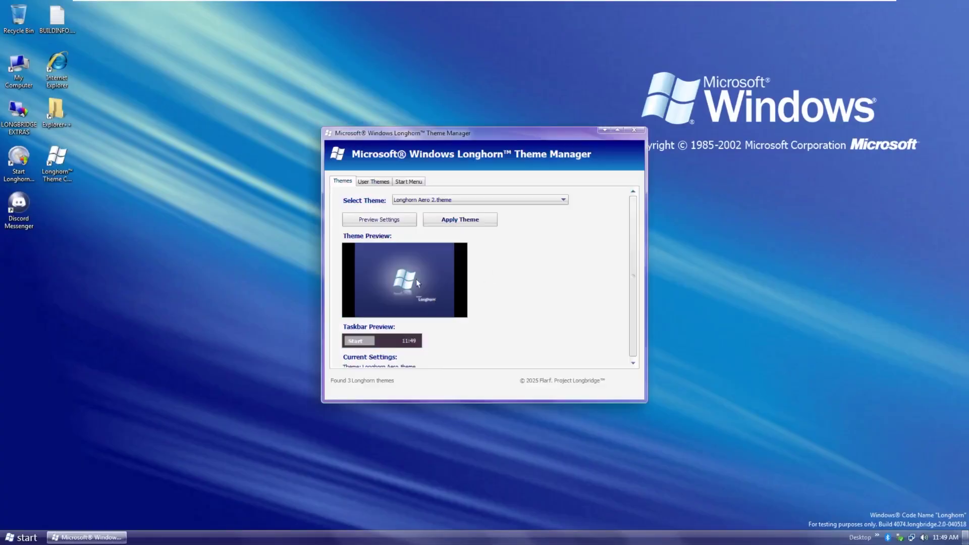
click(412, 200)
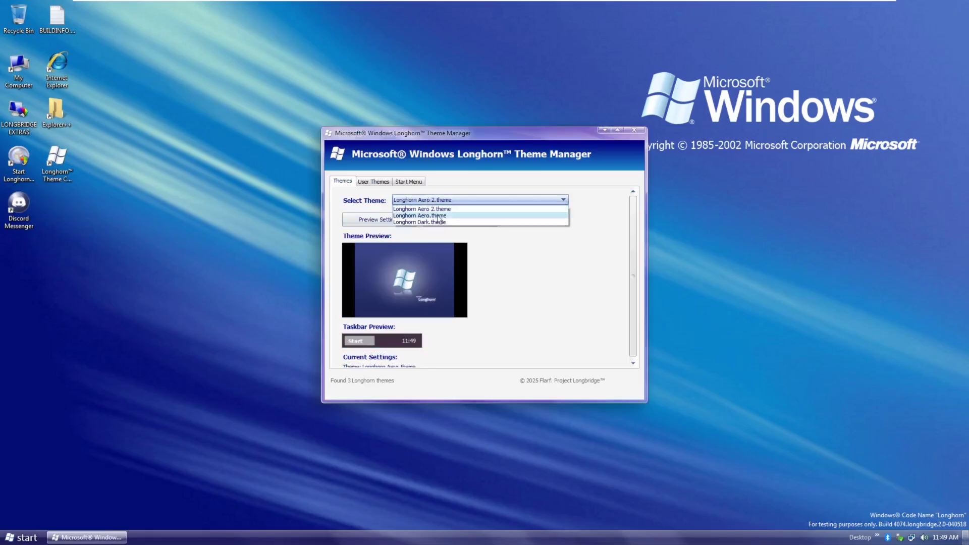
click(434, 216)
click(444, 200)
click(447, 209)
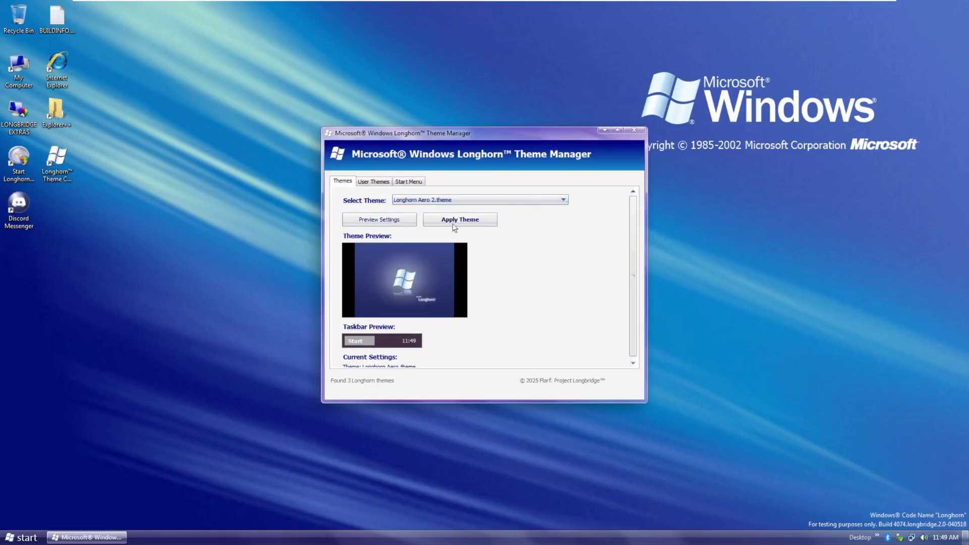
click(374, 182)
click(406, 182)
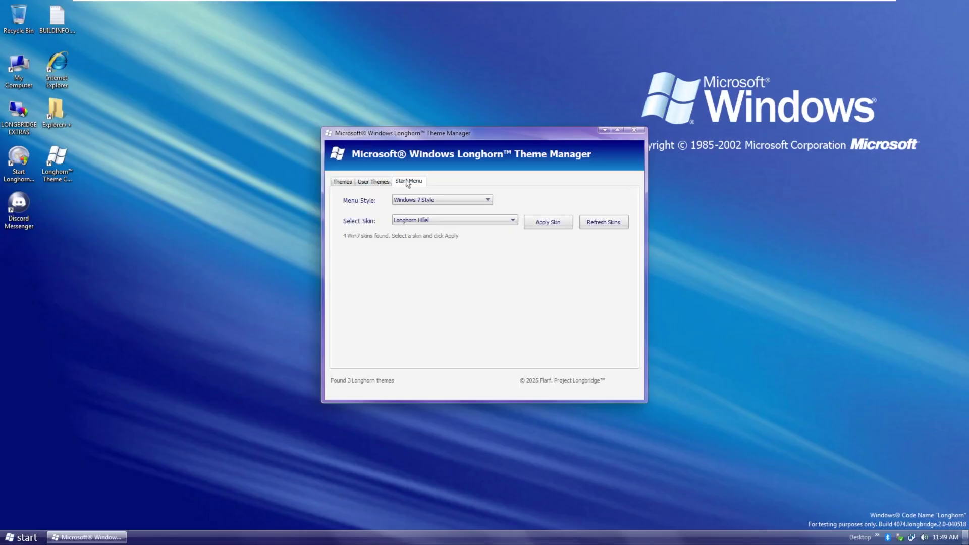
Step: Close the Theme Manager, launch Discord Messenger, and dismiss its Log On dialog
click(634, 129)
double_click(19, 206)
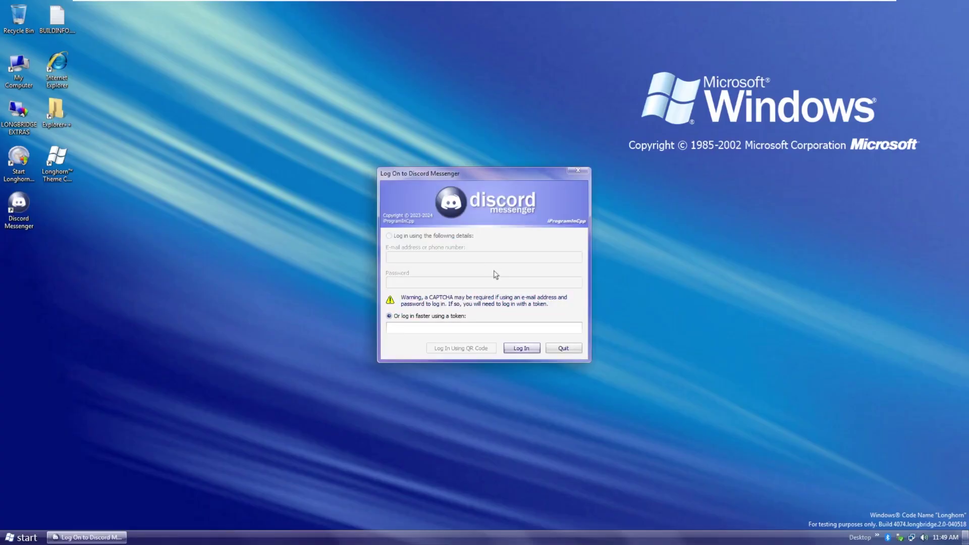
click(577, 171)
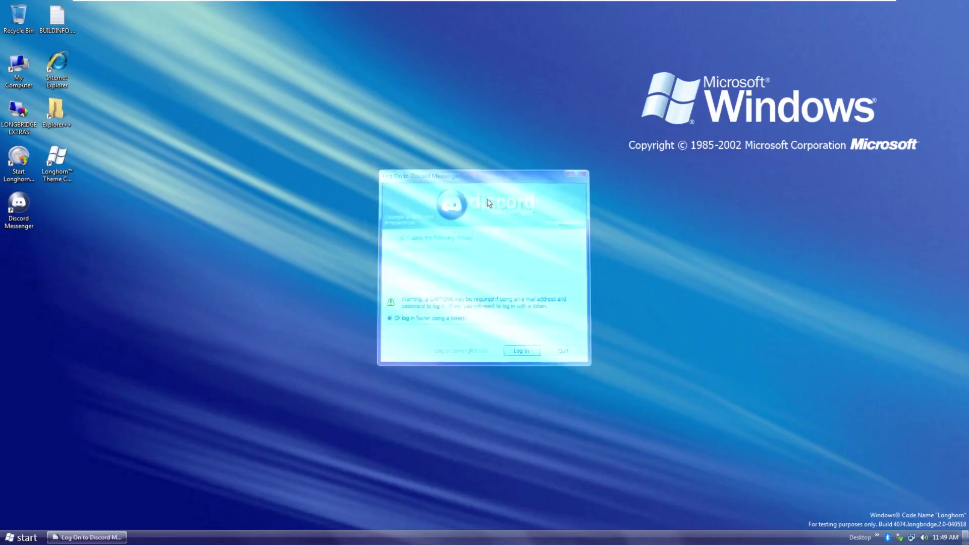
Step: Open the Start menu to look over its pinned programs and folders, then reopen it
click(20, 537)
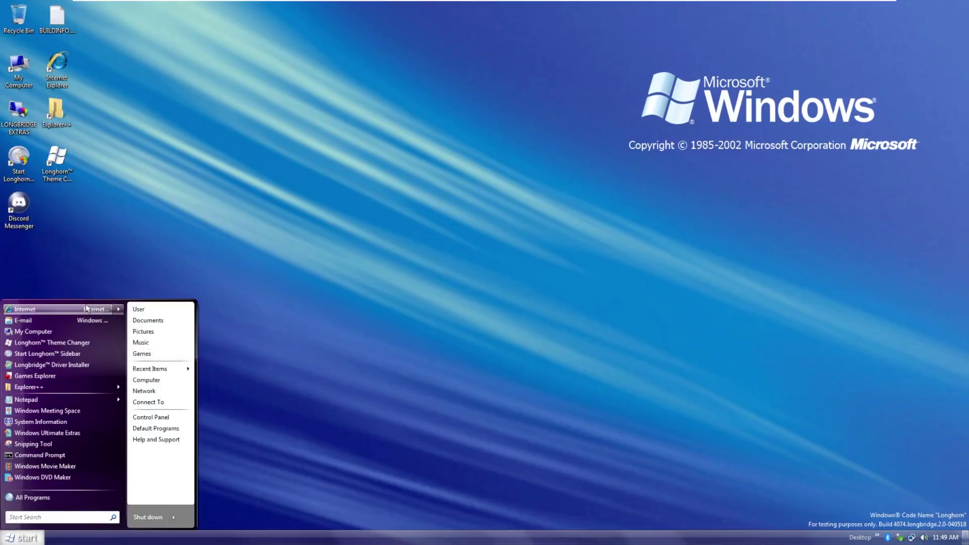
mouse_move(88, 310)
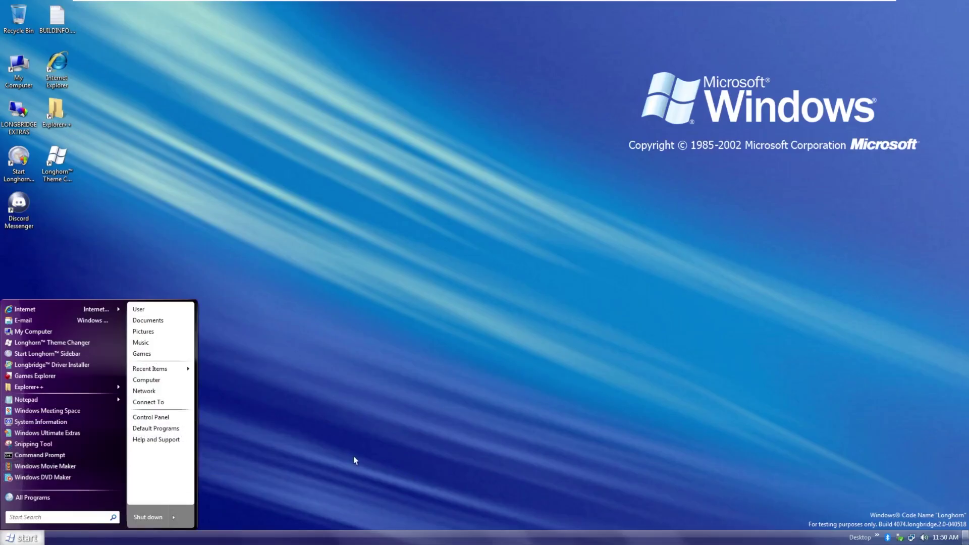
click(25, 538)
click(26, 537)
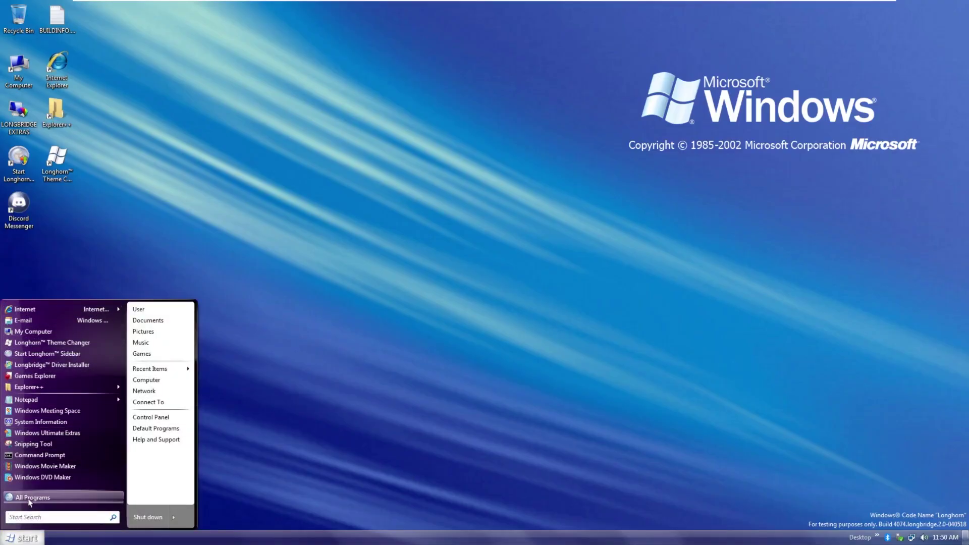
Step: Show All Programs and expand Games to reveal Chess Titans, FreeCell, Minesweeper and Solitaire
click(30, 498)
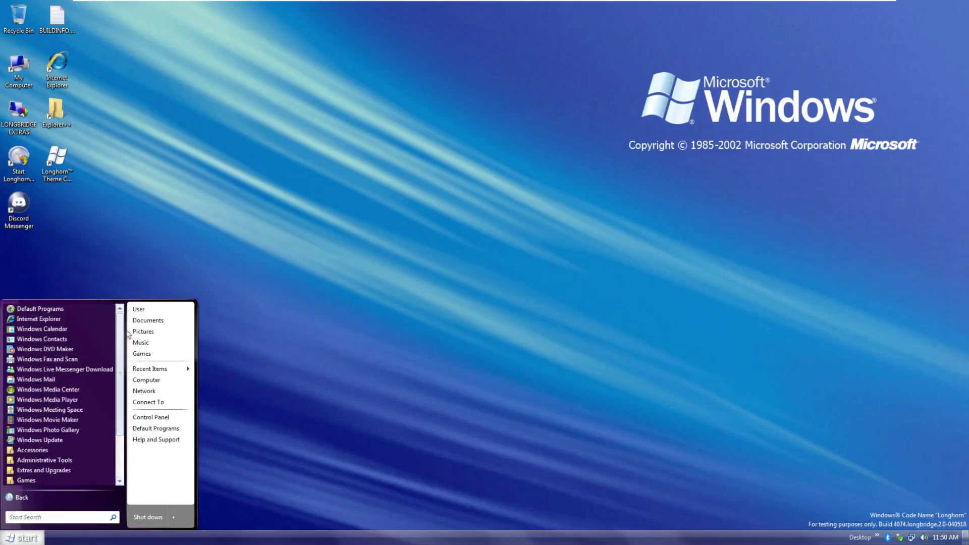
scroll(123, 353, down, 2)
click(30, 419)
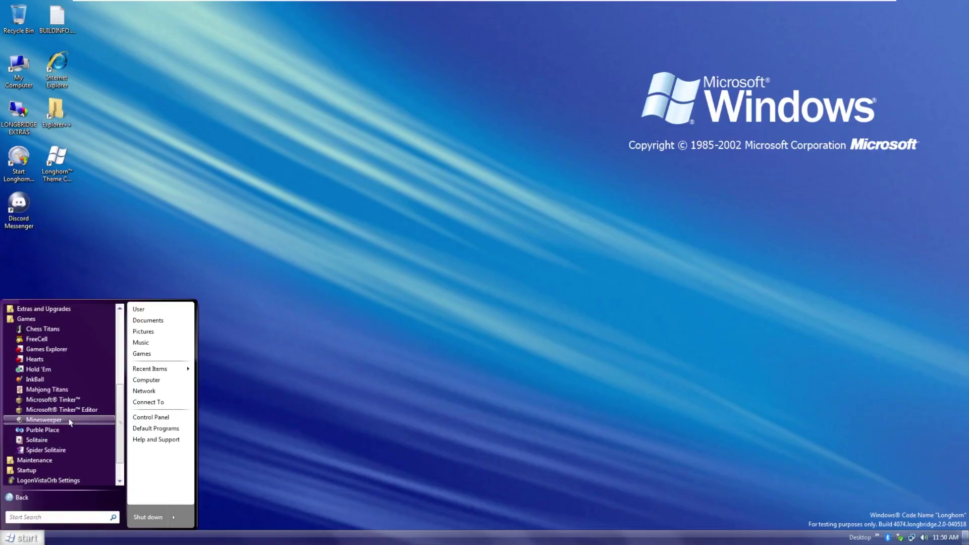
scroll(71, 429, down, 1)
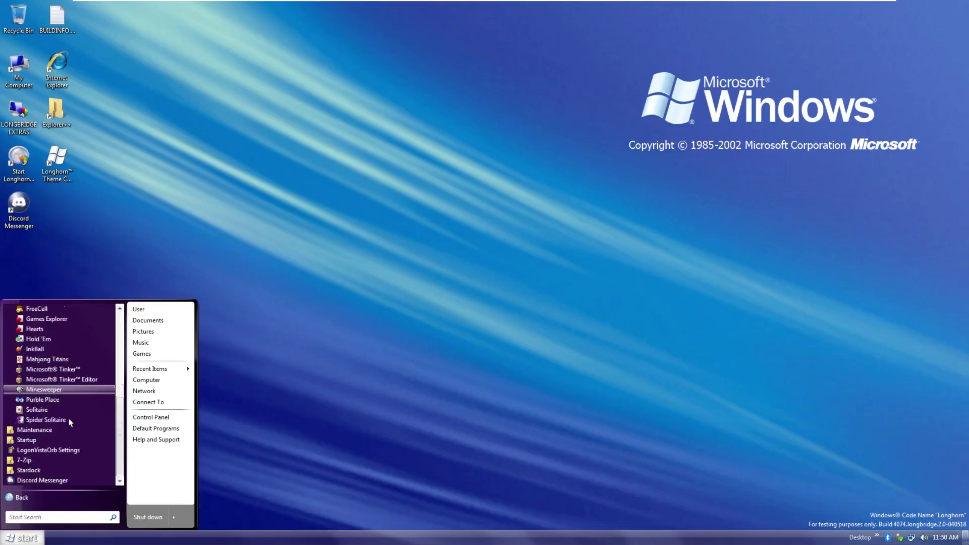
Step: Launch LogonVistaOrb Settings, approve its UAC prompt, then close the Configuration window
click(70, 454)
click(526, 293)
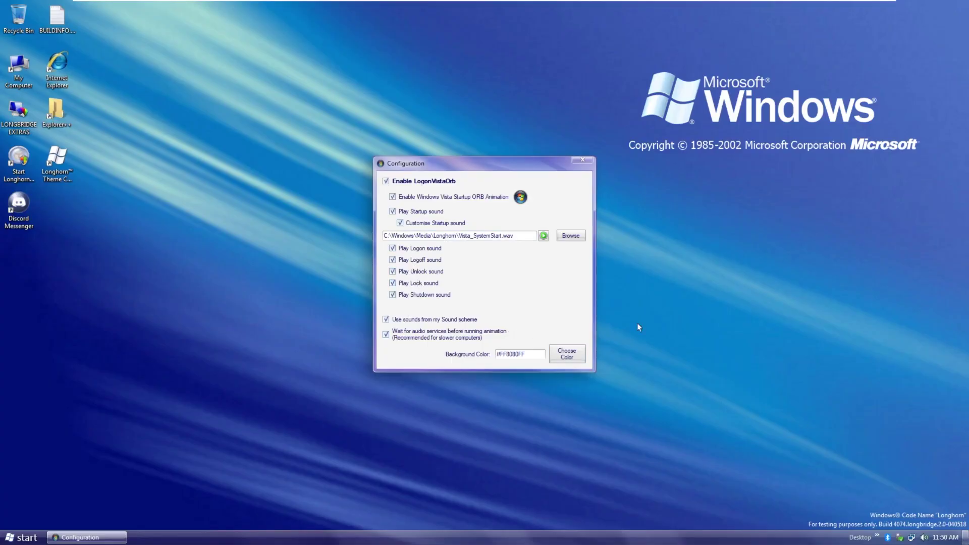
click(582, 159)
click(22, 537)
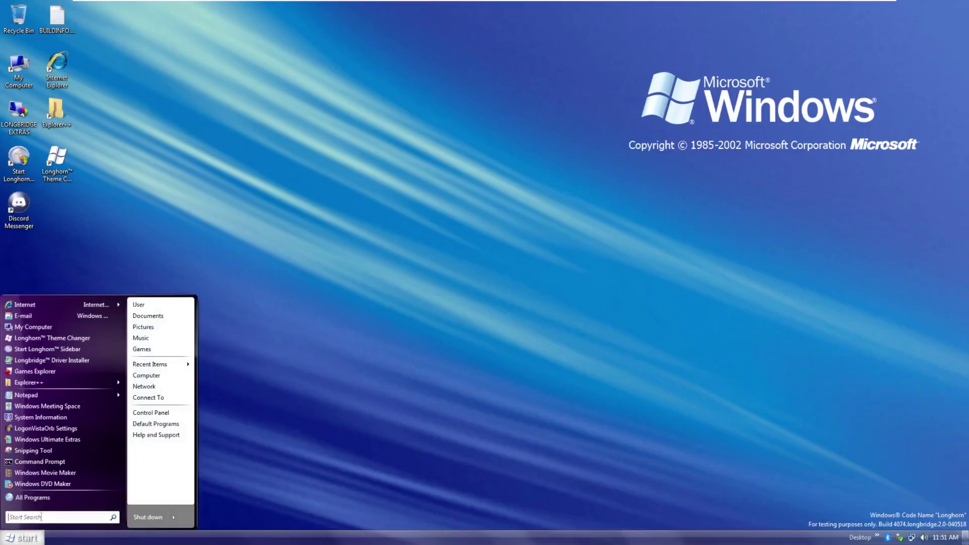
right_click(177, 380)
click(220, 454)
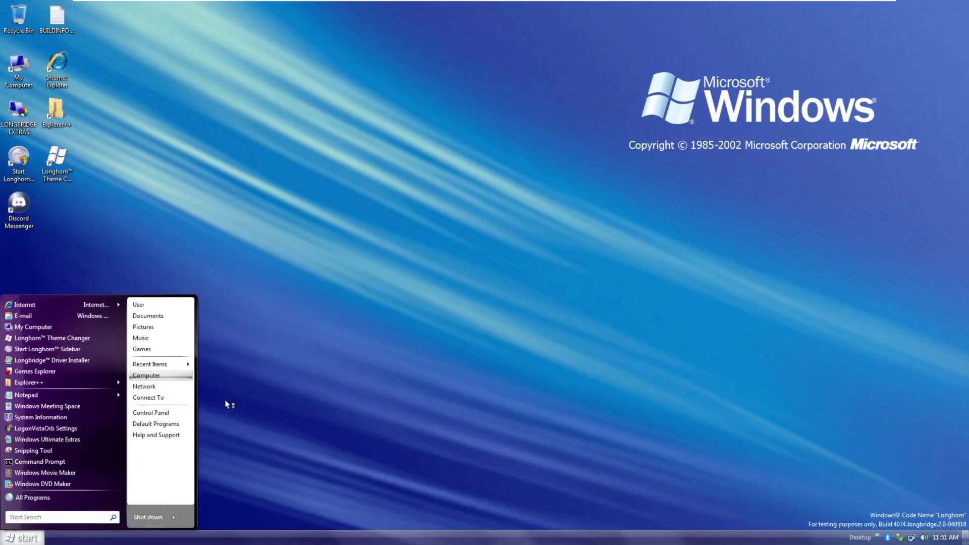
Step: Run winver from the Run box to show the Windows version information
key(super+r)
text(winve)
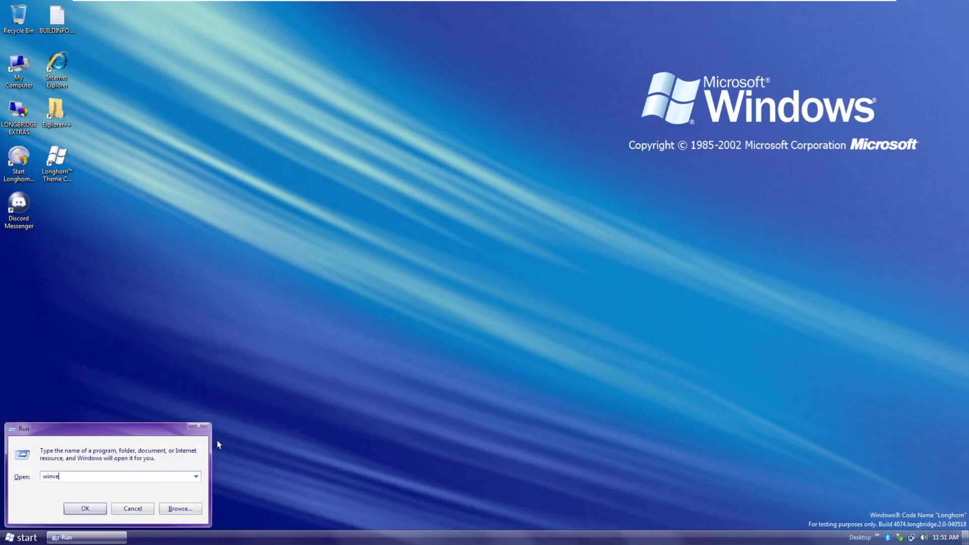
text(r)
key(Return)
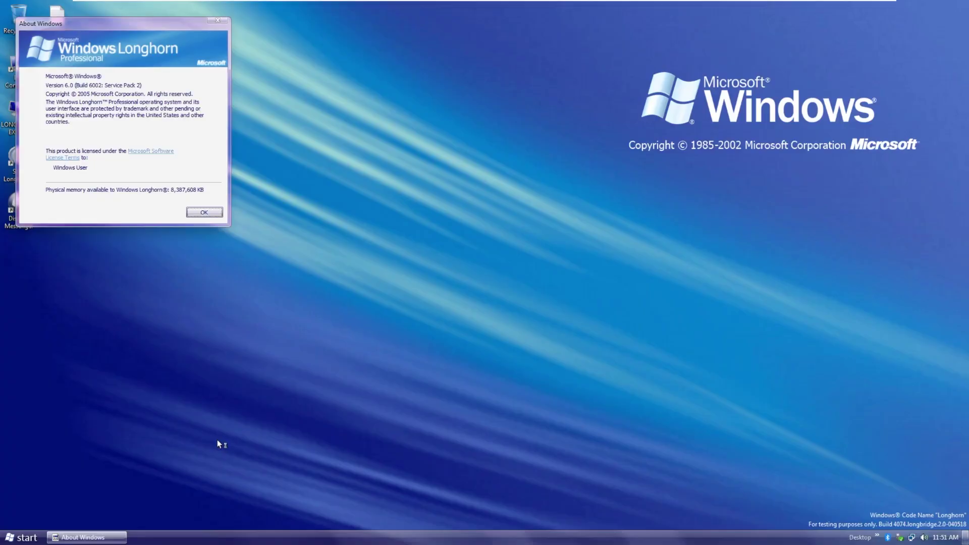
Step: Close About Windows, open Computer, and try setup from DVD Drive (D:), cancelling its UAC prompt
click(206, 212)
double_click(20, 68)
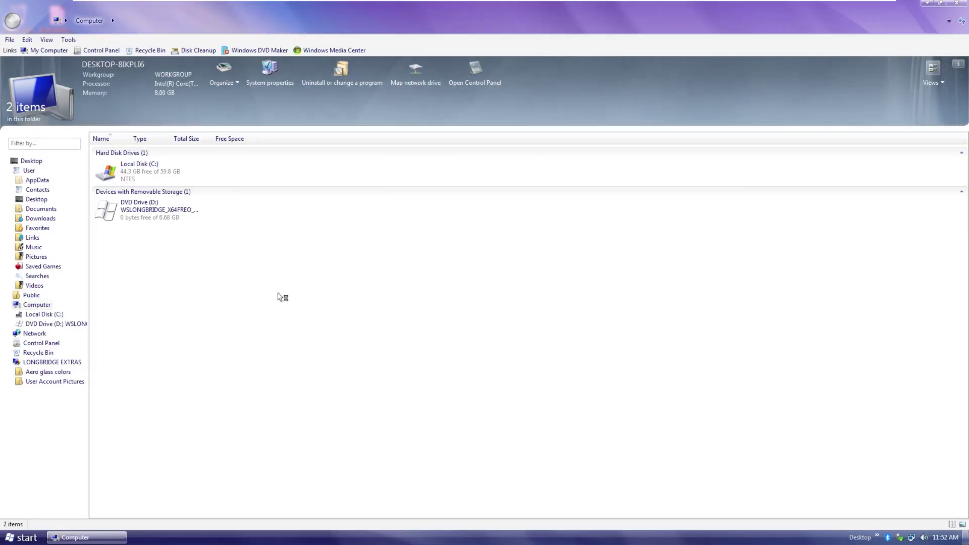
click(170, 220)
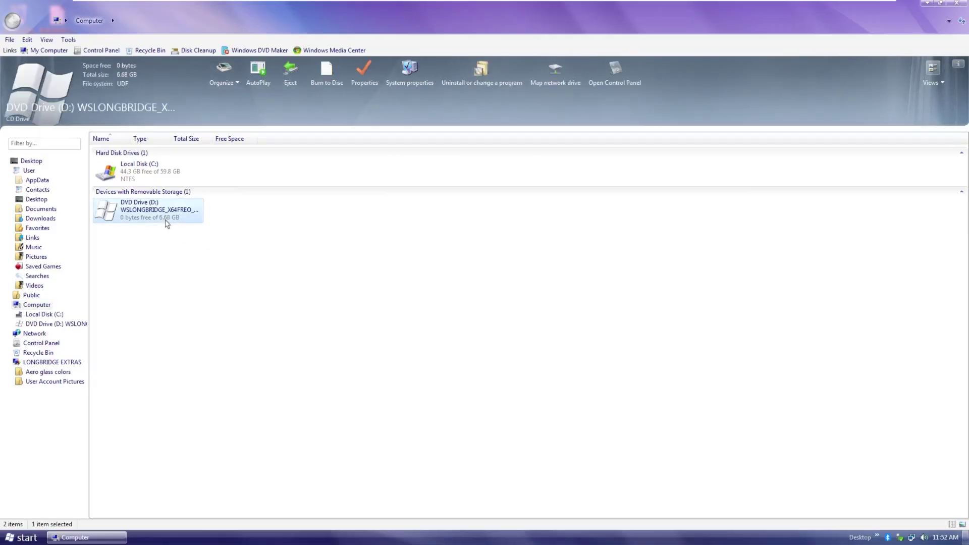
right_click(164, 221)
click(212, 225)
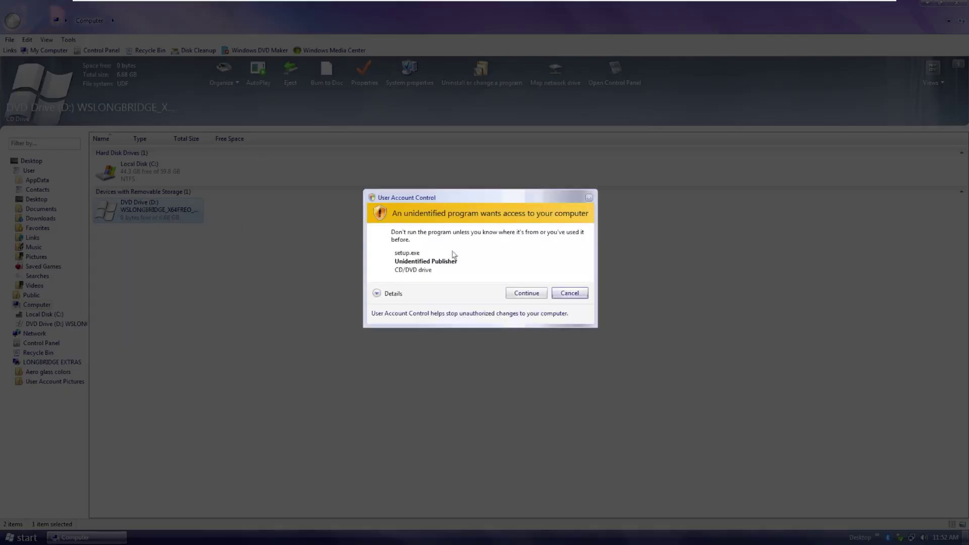
click(569, 293)
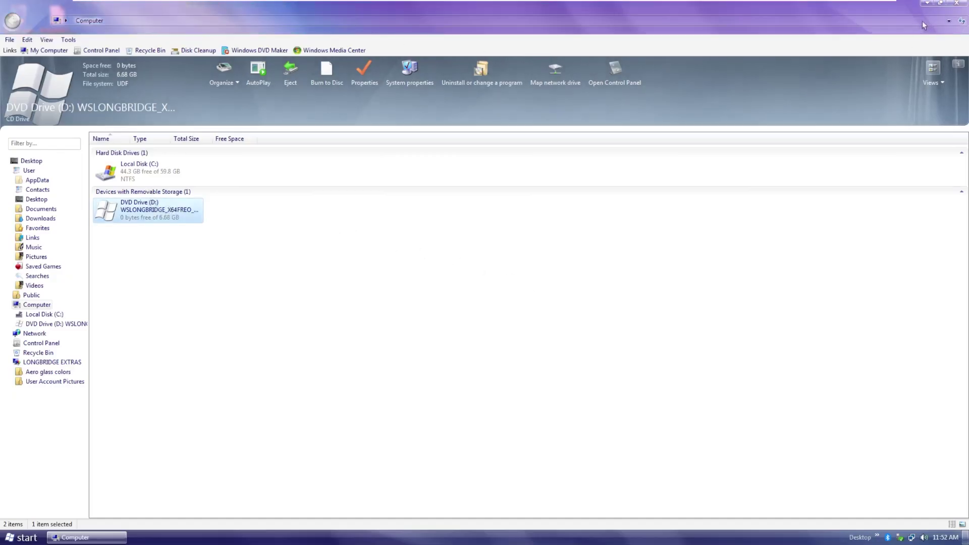
right_click(183, 167)
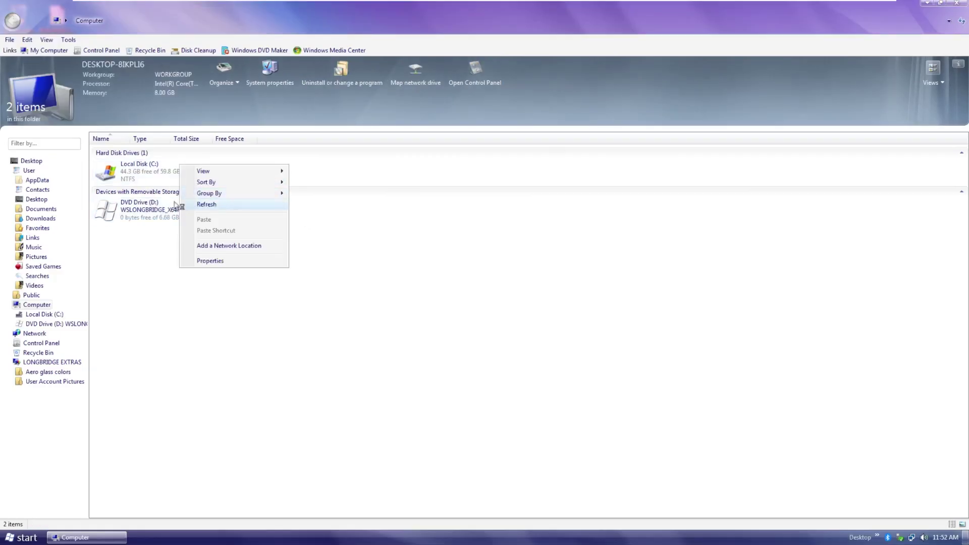
click(146, 174)
right_click(144, 171)
click(199, 322)
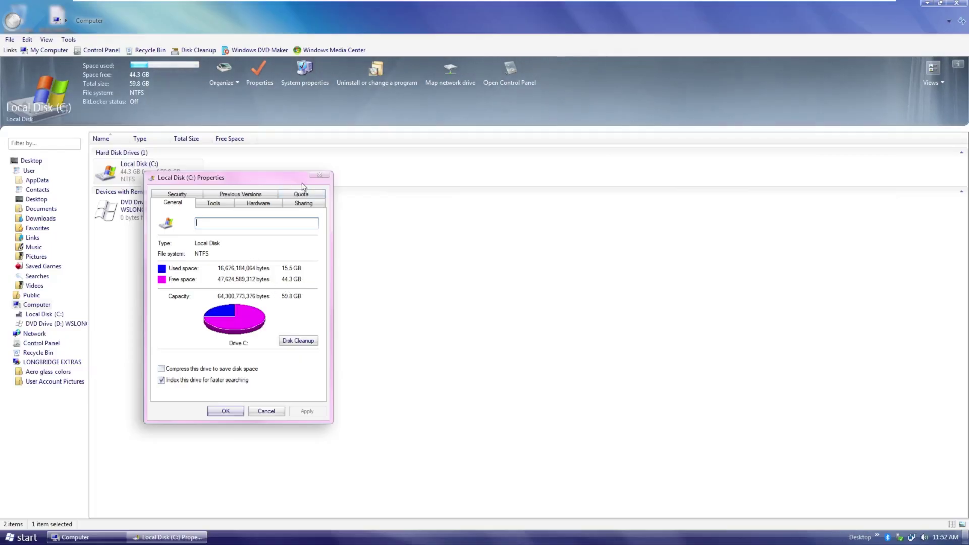
click(324, 181)
click(339, 244)
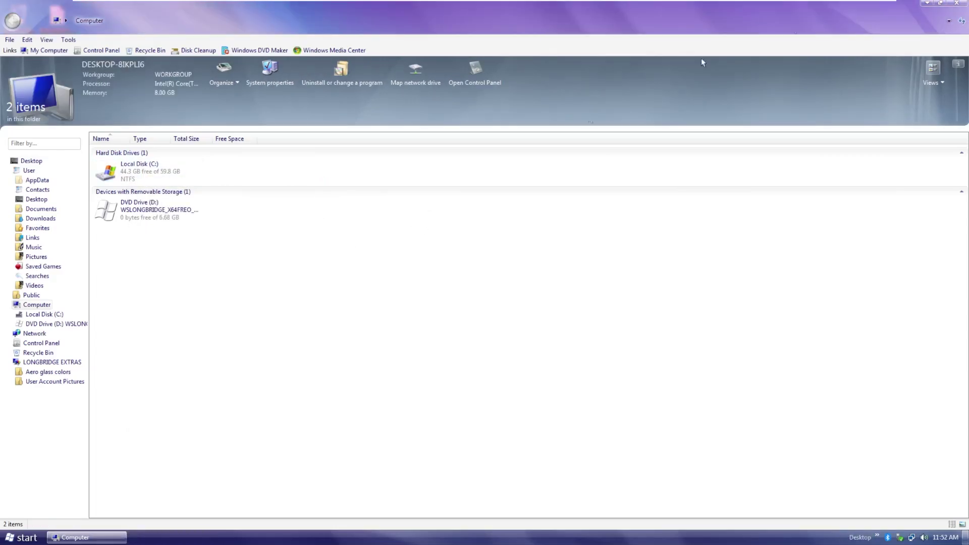
Step: Close the Computer window and launch Task Manager from the taskbar menu
click(956, 3)
right_click(200, 530)
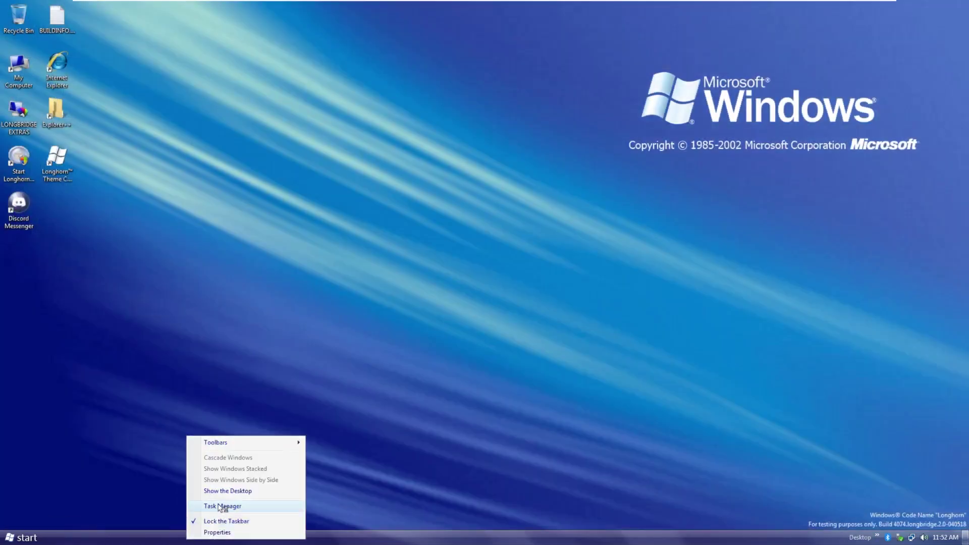
click(223, 506)
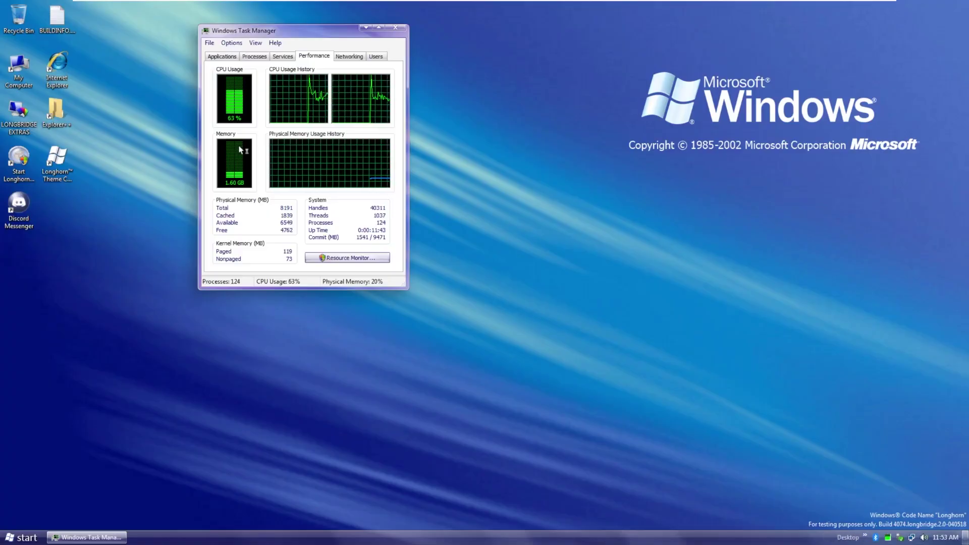
Step: Move the Task Manager window to the screen centre and maximize it
click(23, 537)
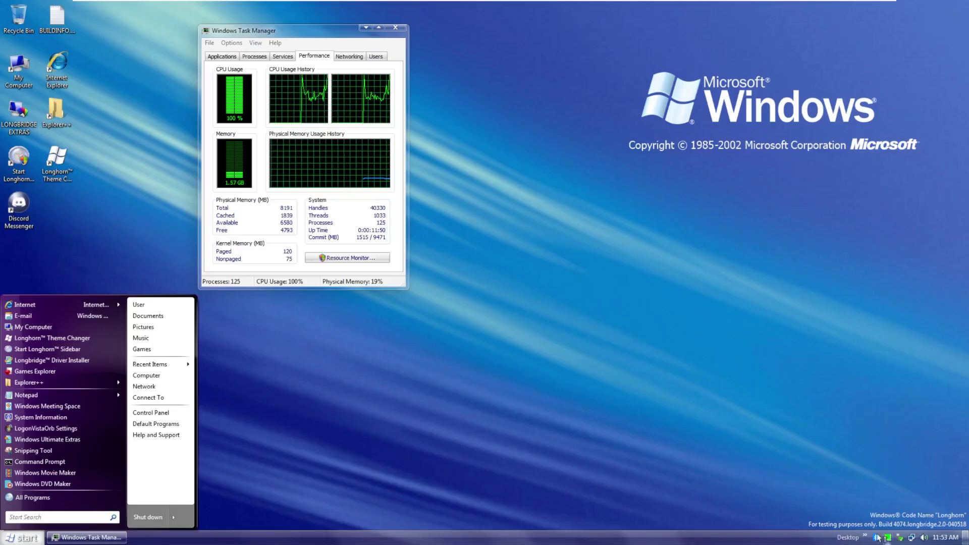
click(752, 274)
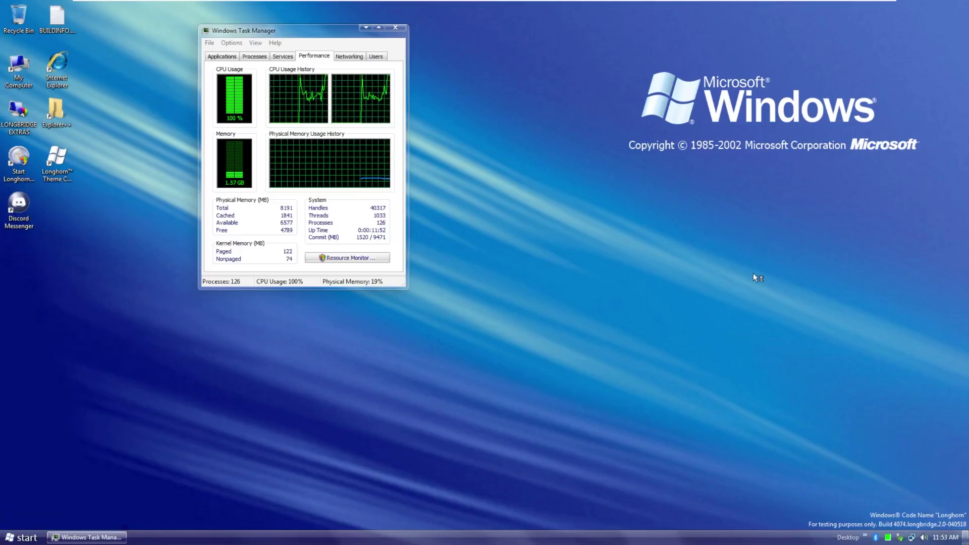
drag(330, 33, 534, 153)
click(583, 149)
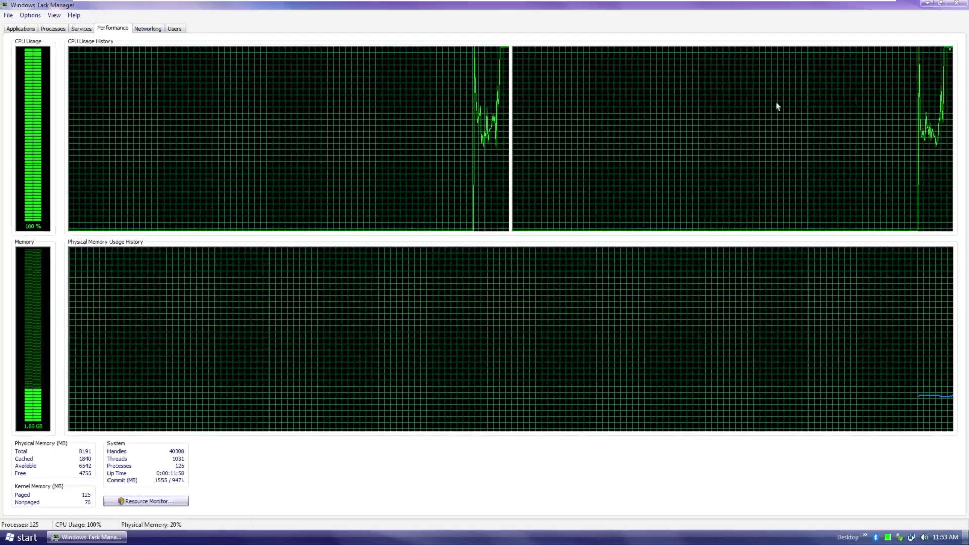
Step: Restore the maximized Task Manager to a normal-sized window
click(941, 4)
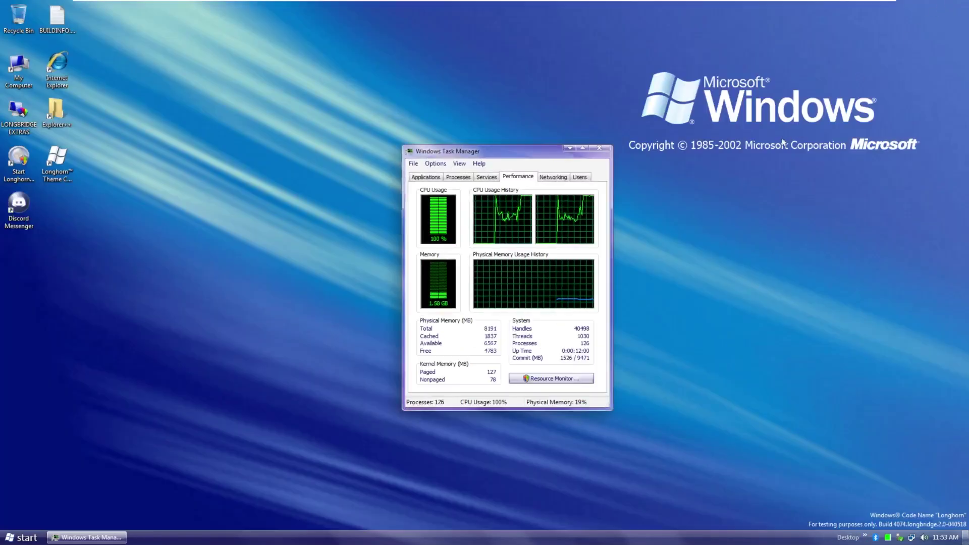